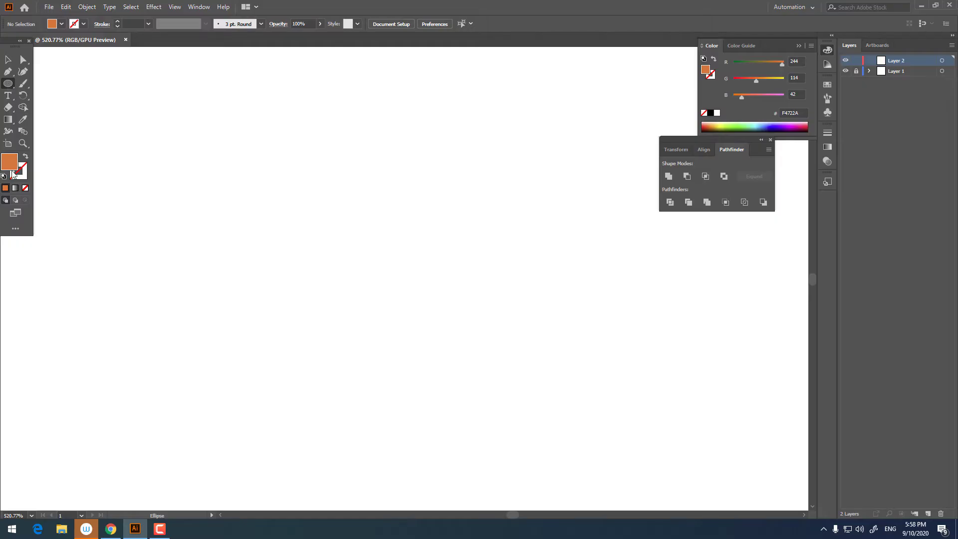
Set the fill to yellow-orange FFAA00 and draw an upright ellipse about 52 by 65 pt.
double_click(7, 165)
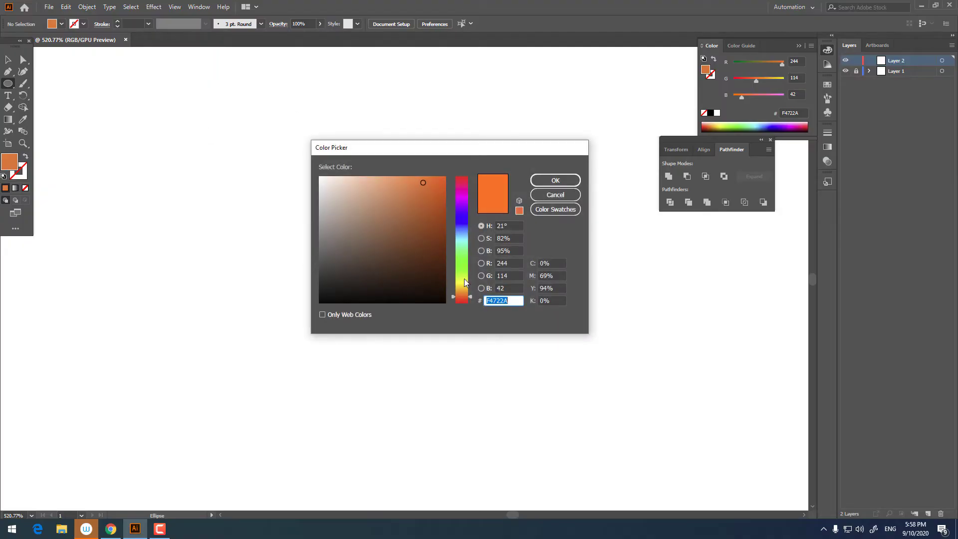
drag(463, 300, 465, 296)
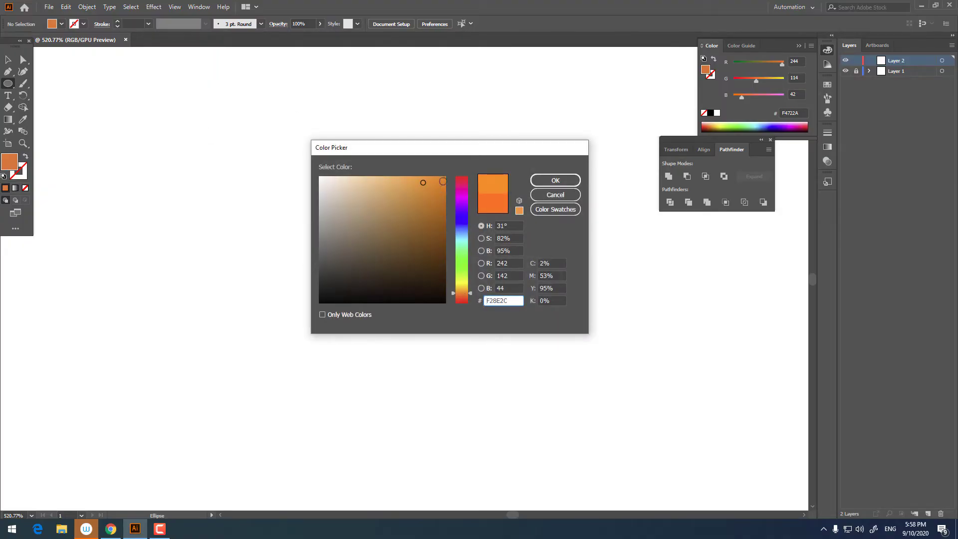
drag(442, 181, 445, 176)
click(463, 289)
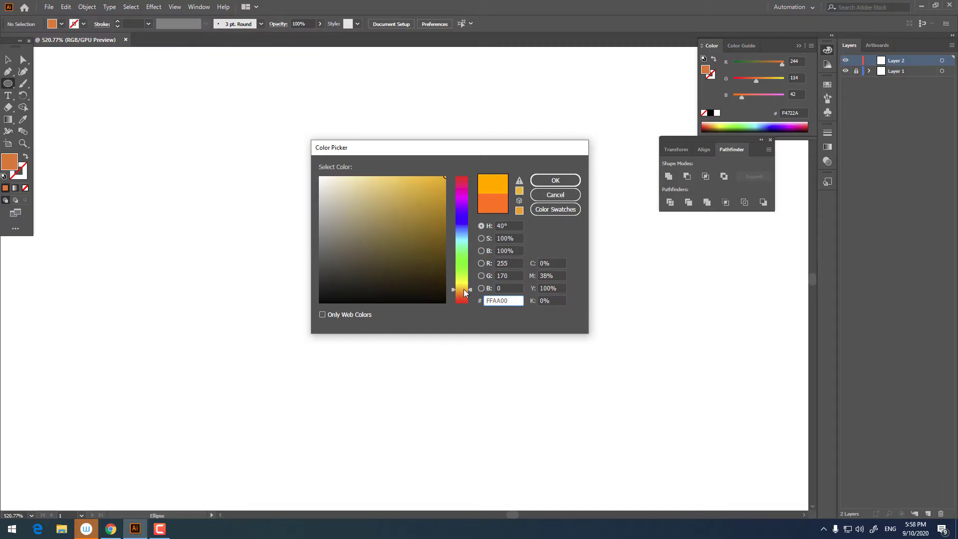
click(555, 181)
drag(247, 118, 402, 311)
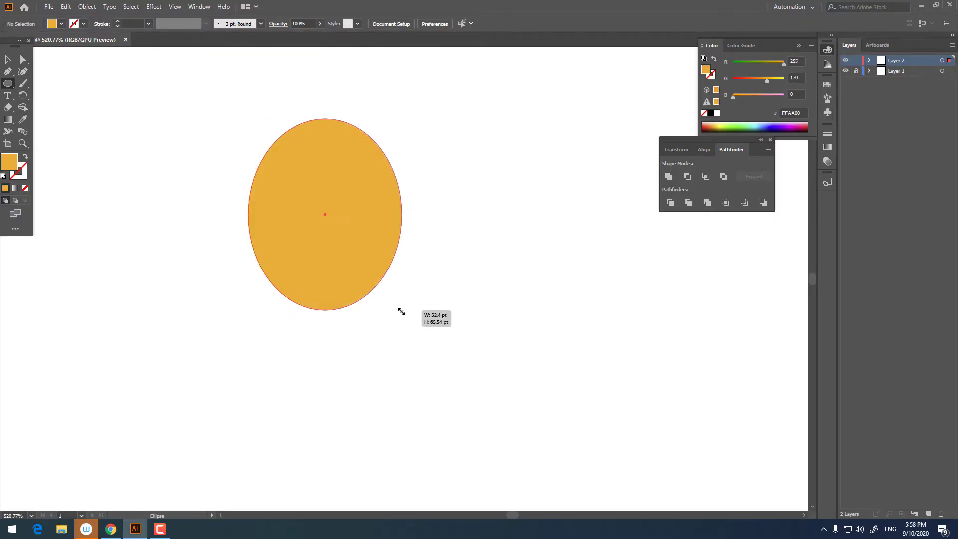
Align the ellipse, then add two overlapping copies stepping to the right.
key(v)
click(427, 24)
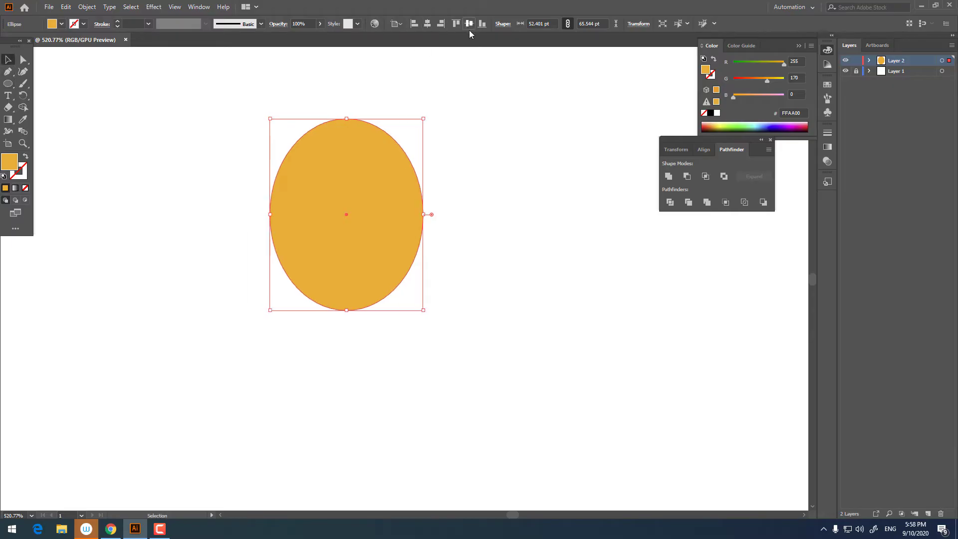
click(469, 25)
click(481, 256)
drag(370, 284, 405, 280)
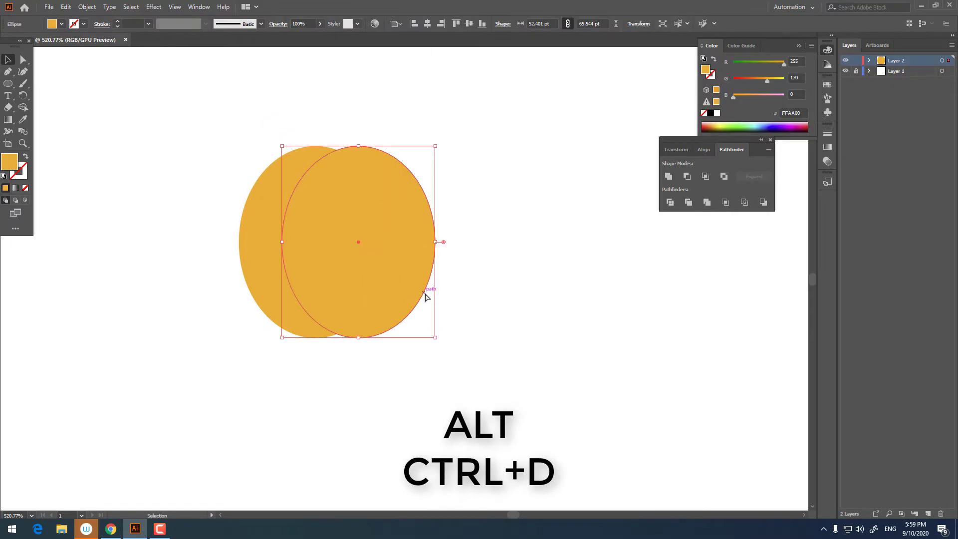
key(ctrl+d)
Nudge the middle and right ellipses up so each rightward one sits higher.
shift+click(351, 150)
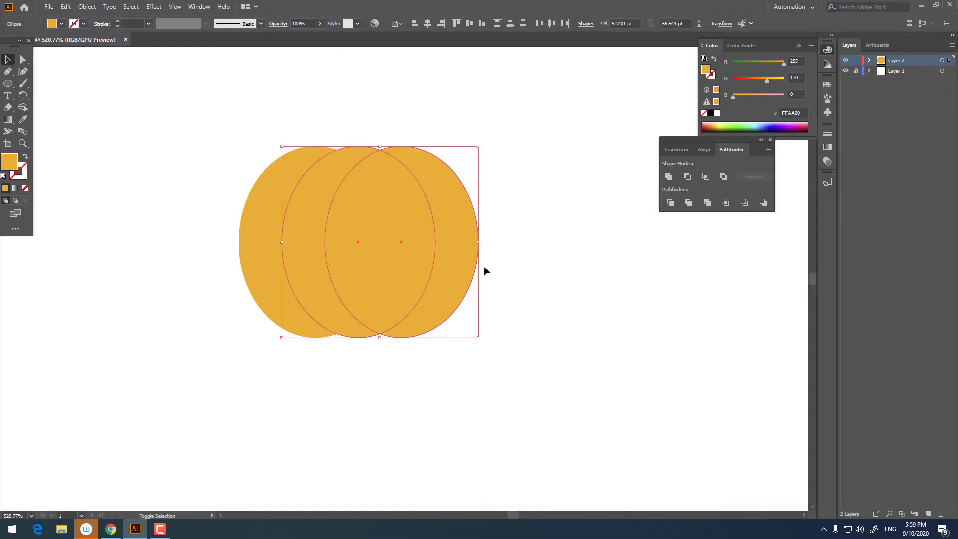
key(Up)
click(510, 276)
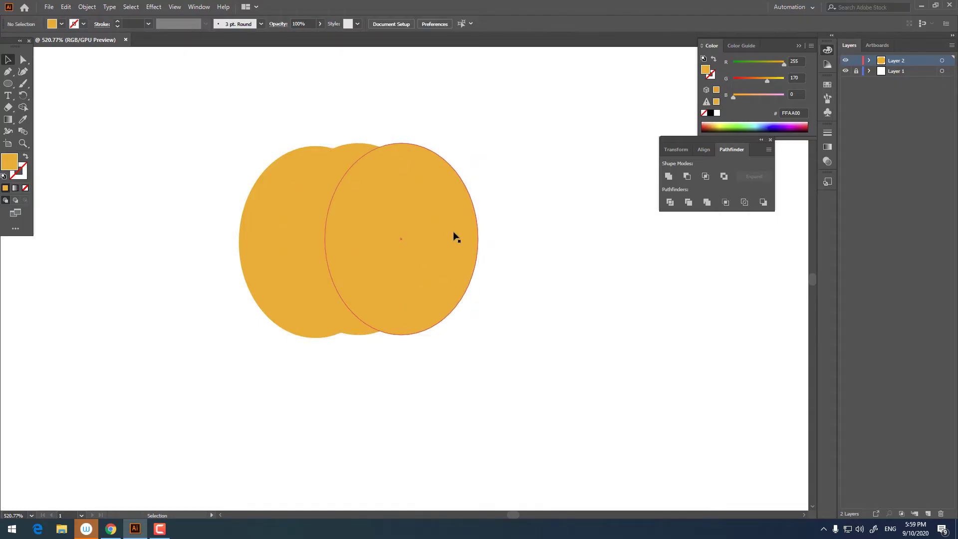
click(470, 273)
key(Up)
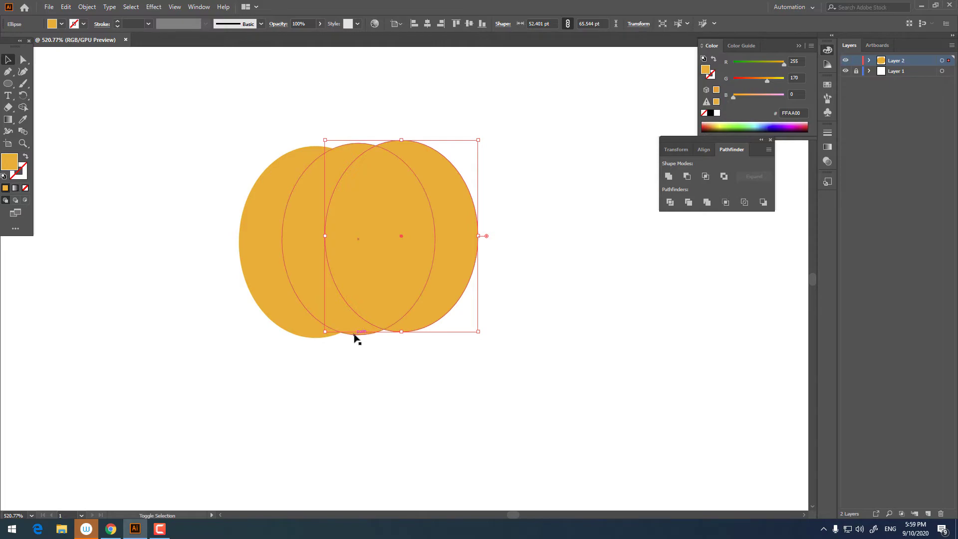
shift+click(357, 333)
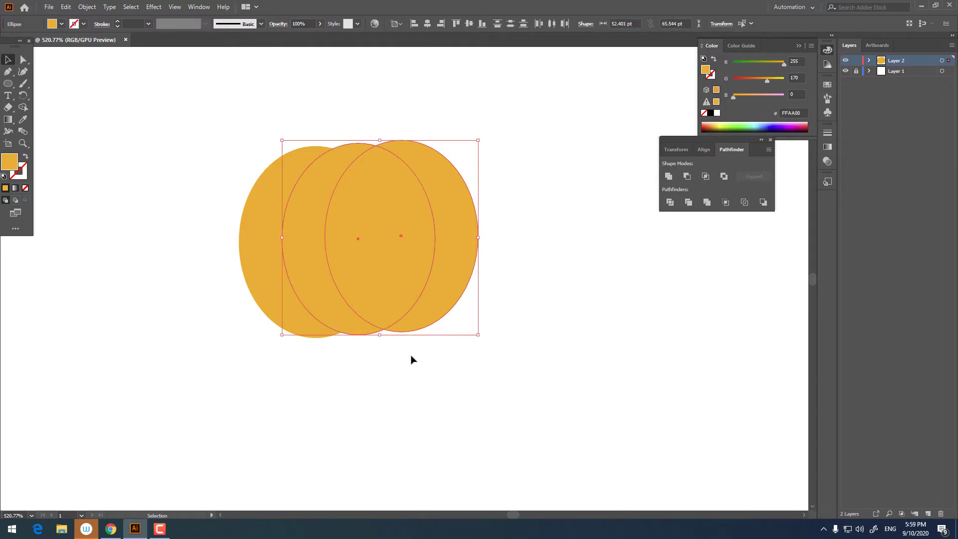
click(518, 294)
click(455, 268)
key(Up)
click(524, 301)
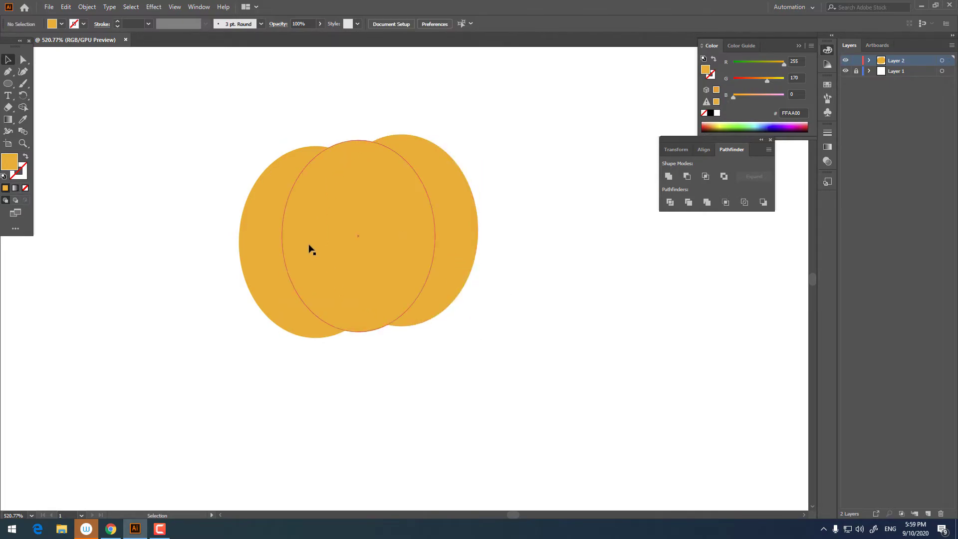
click(274, 231)
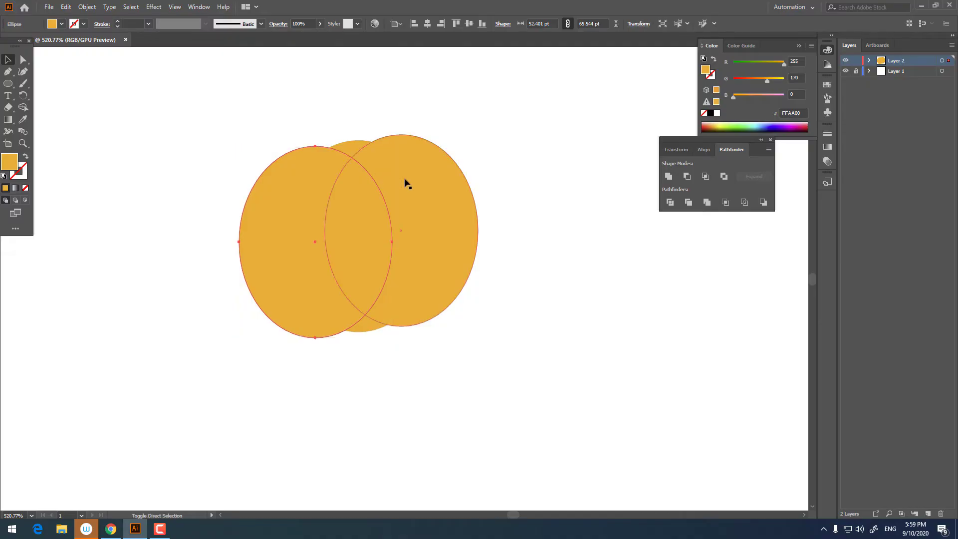
click(349, 147)
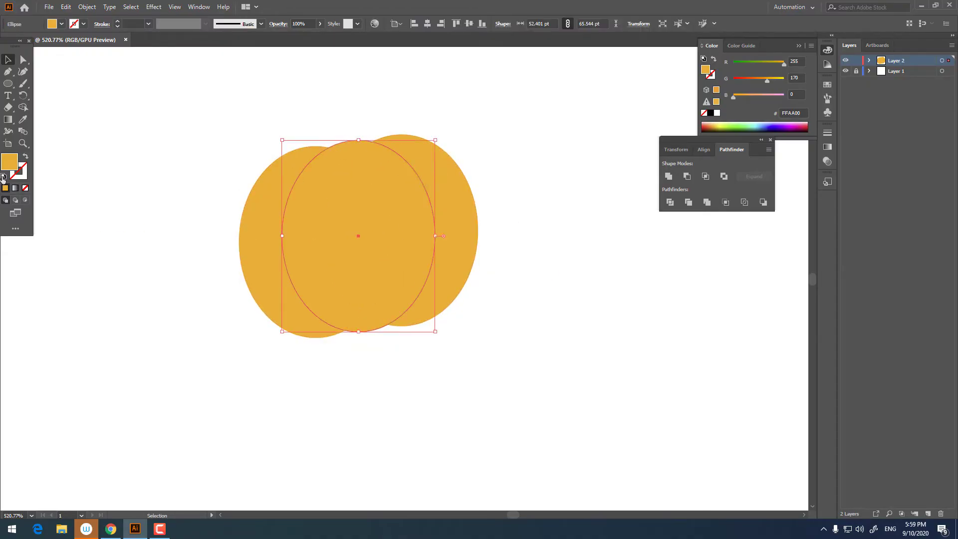
Recolour the middle ellipse to orange FF9700.
double_click(9, 161)
drag(470, 295, 472, 288)
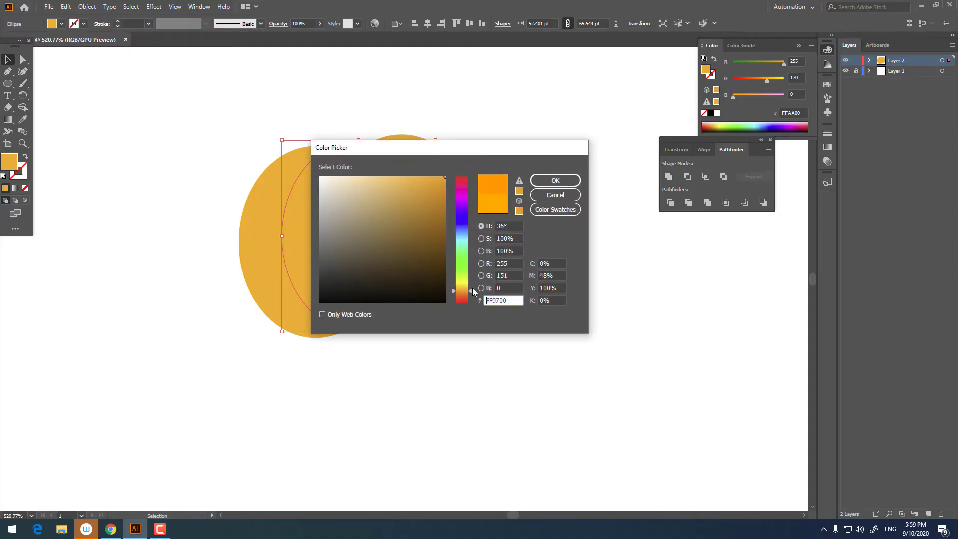
click(555, 180)
click(554, 215)
Eyedrop the middle orange onto the right ellipse, then darken it to FF7F00.
click(426, 180)
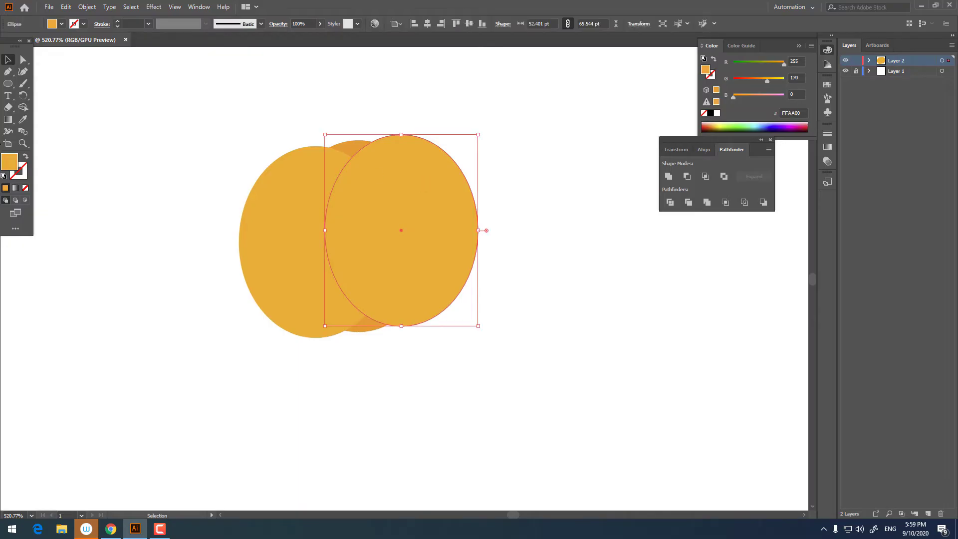
click(23, 120)
click(362, 143)
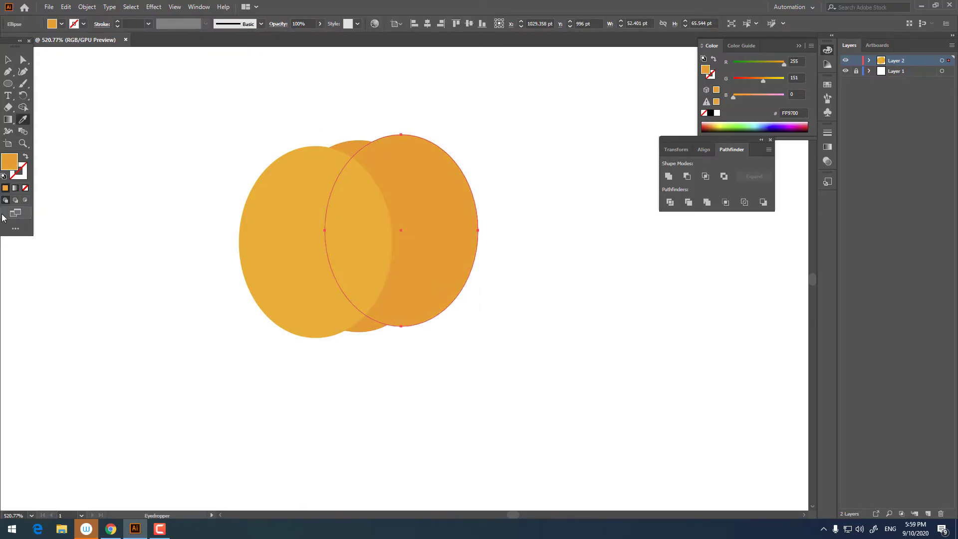
double_click(11, 165)
click(471, 291)
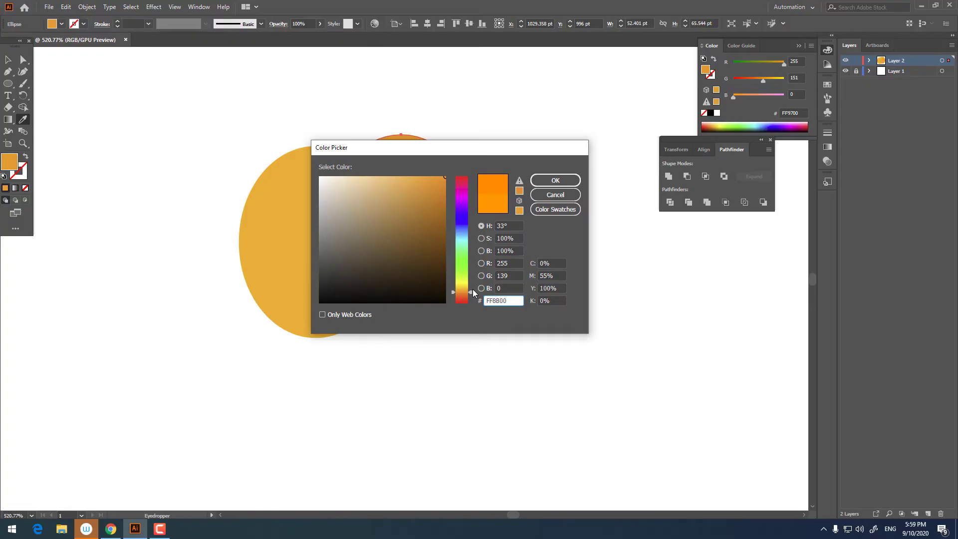
click(472, 289)
key(Return)
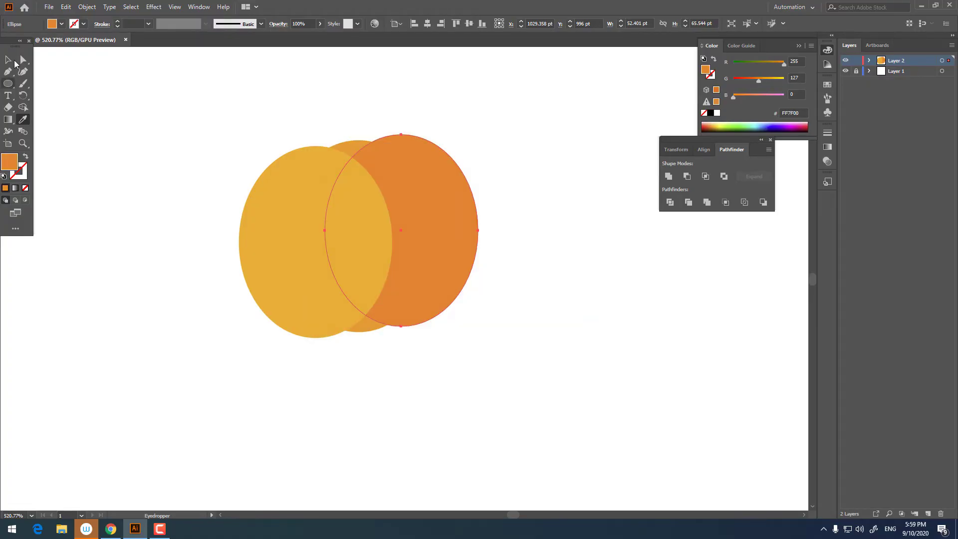
Send the dark orange right ellipse backward behind the middle one.
click(15, 61)
right_click(428, 211)
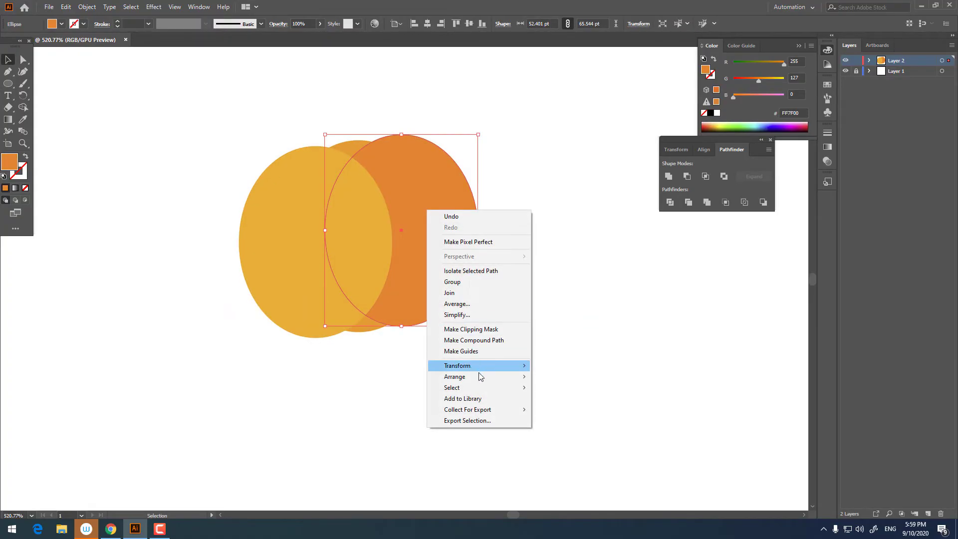
click(618, 402)
click(519, 288)
Copy the front light-orange ellipse, paste it in front, and enlarge it slightly.
drag(519, 289, 571, 334)
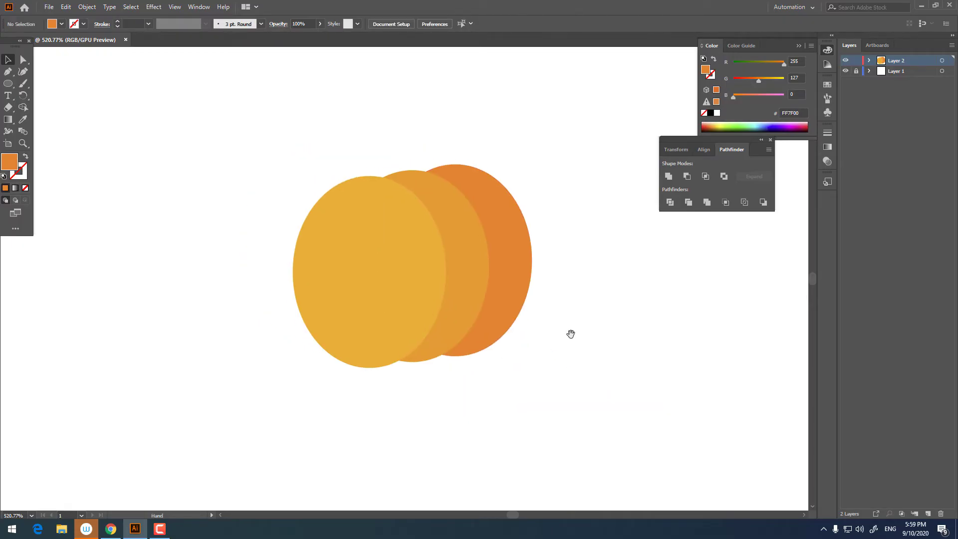
scroll(570, 334, down, 2)
scroll(556, 336, up, 1)
scroll(394, 321, up, 2)
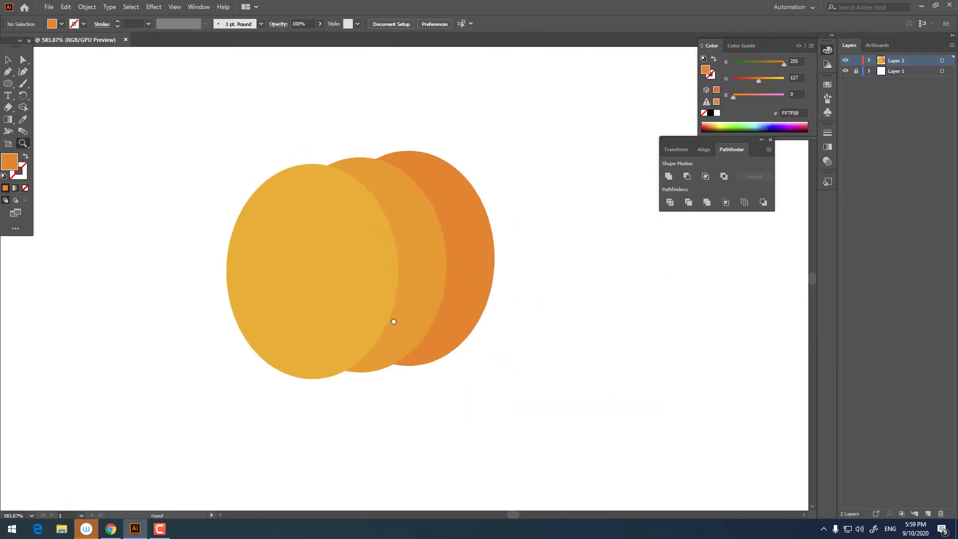
drag(393, 321, 406, 334)
click(7, 59)
click(368, 299)
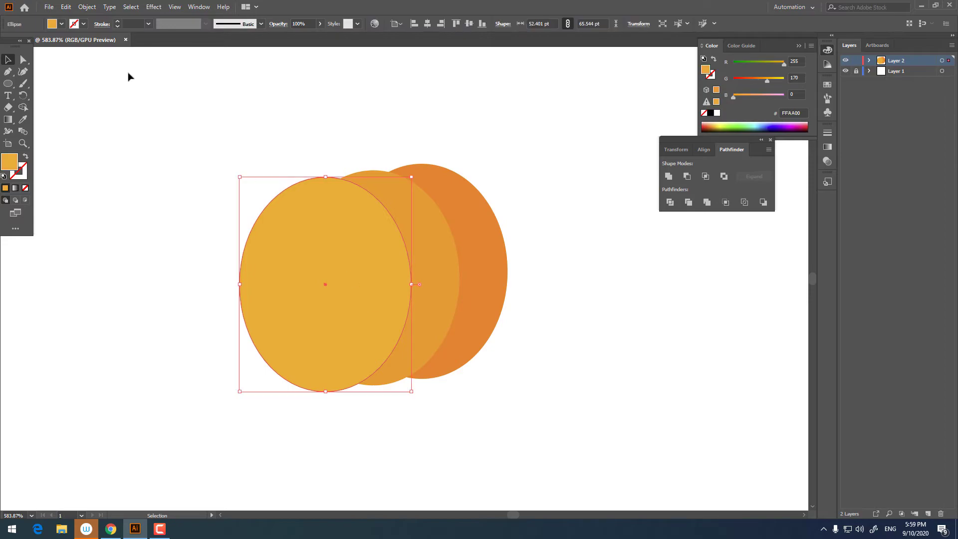
click(87, 6)
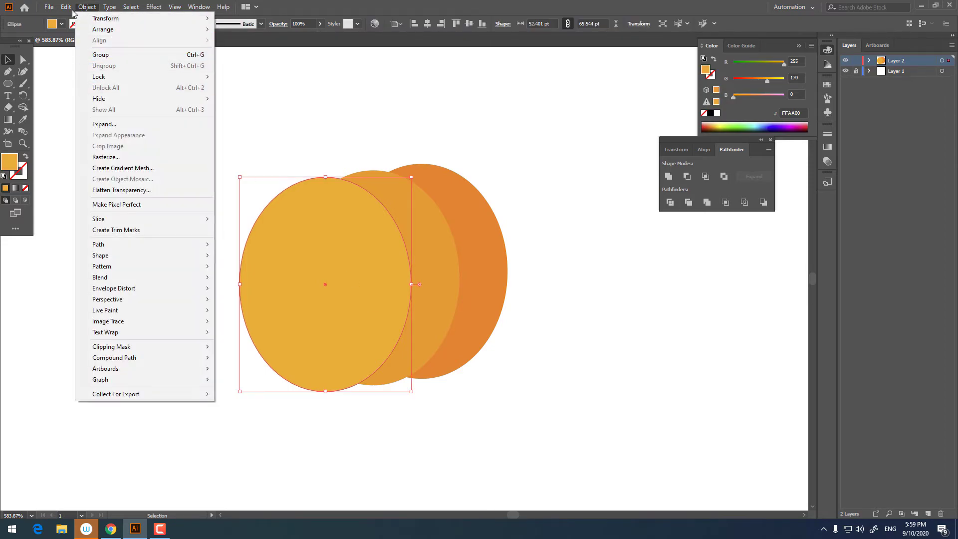
click(83, 55)
click(65, 7)
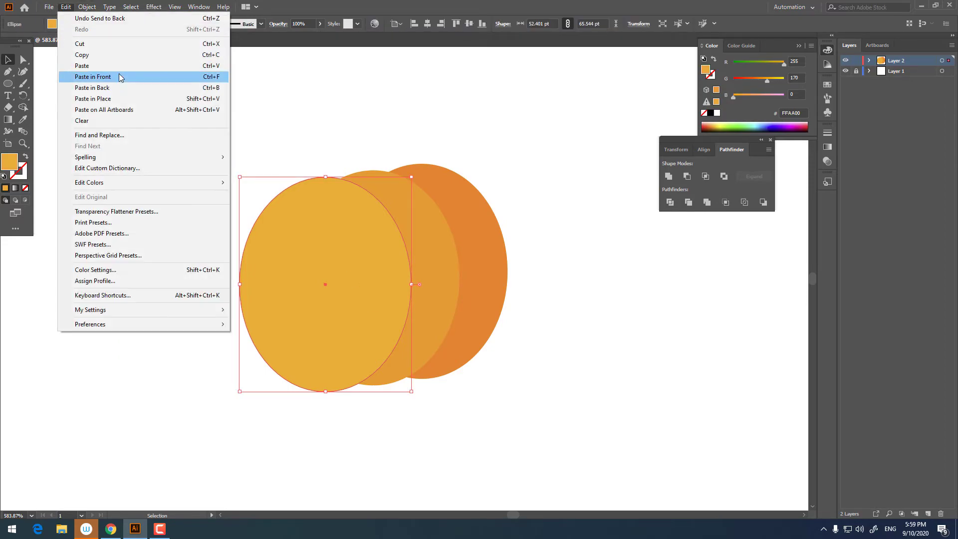
click(119, 76)
drag(412, 391, 417, 399)
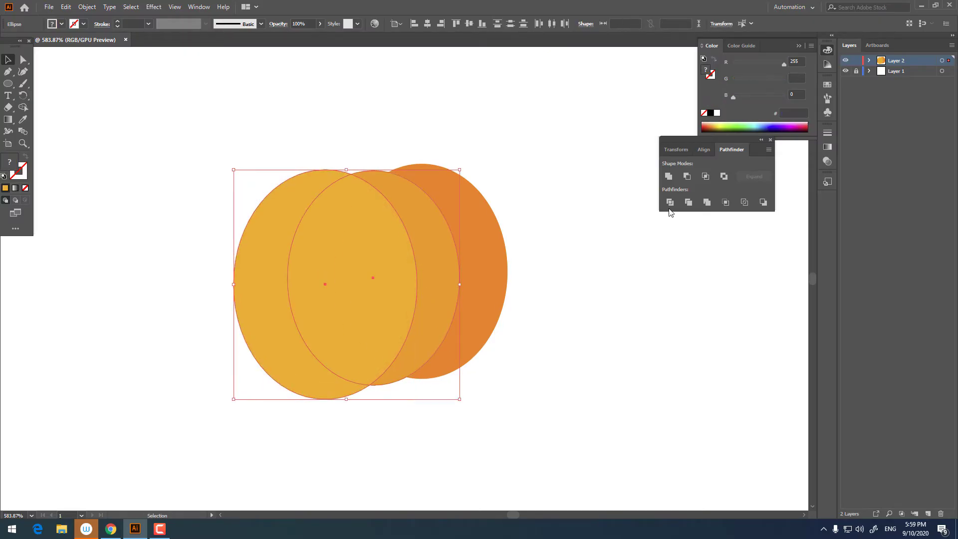
Divide the enlarged copy with the middle ellipse, ungroup, and isolate the middle crescent.
shift+click(388, 286)
right_click(388, 286)
click(429, 370)
click(424, 409)
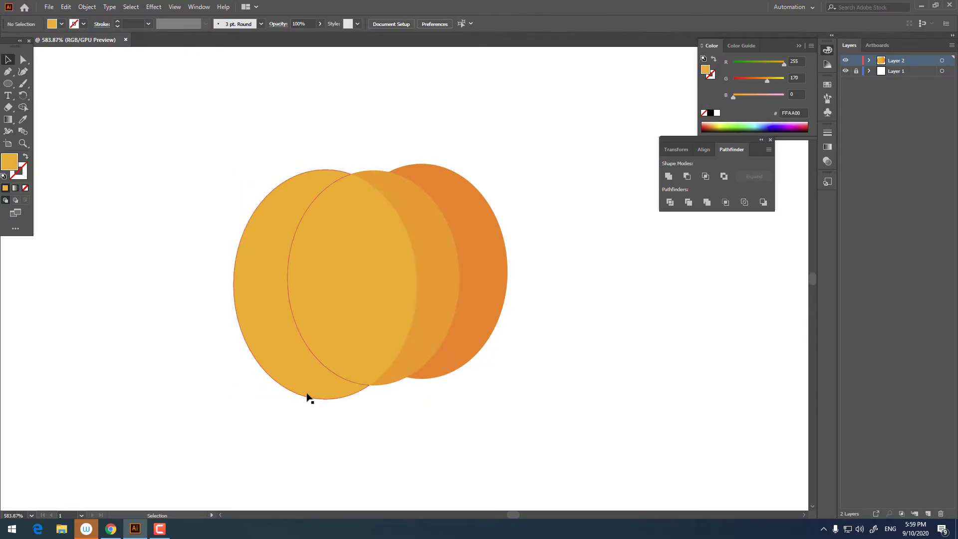
click(305, 396)
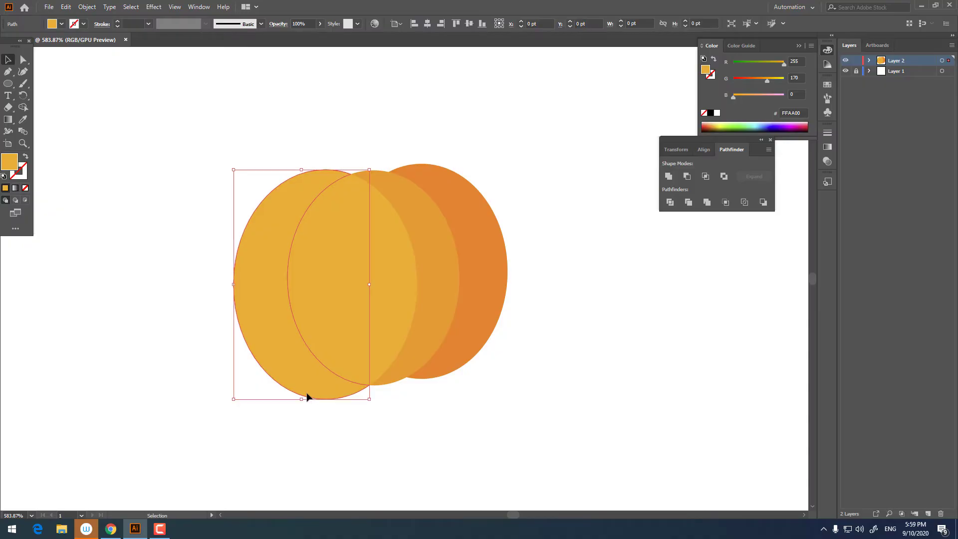
click(445, 290)
click(664, 425)
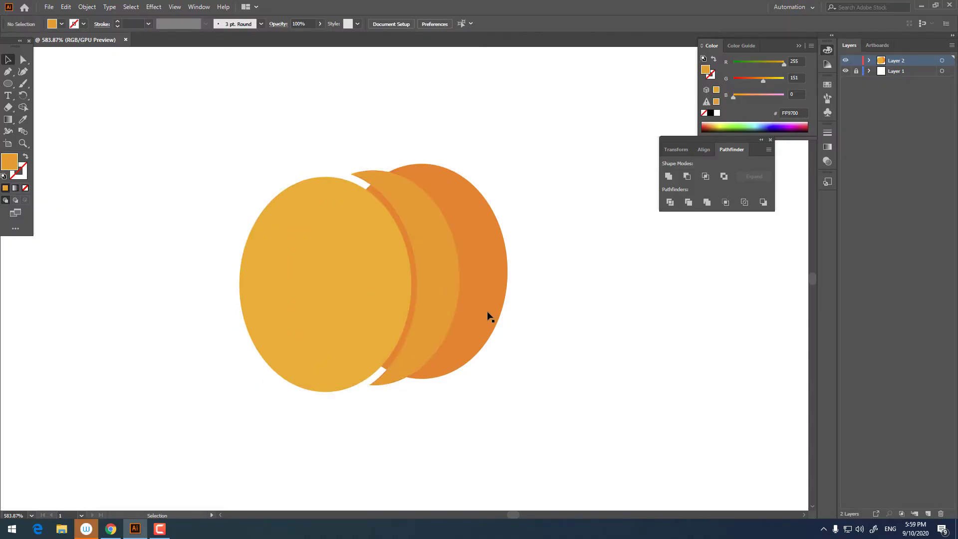
click(451, 279)
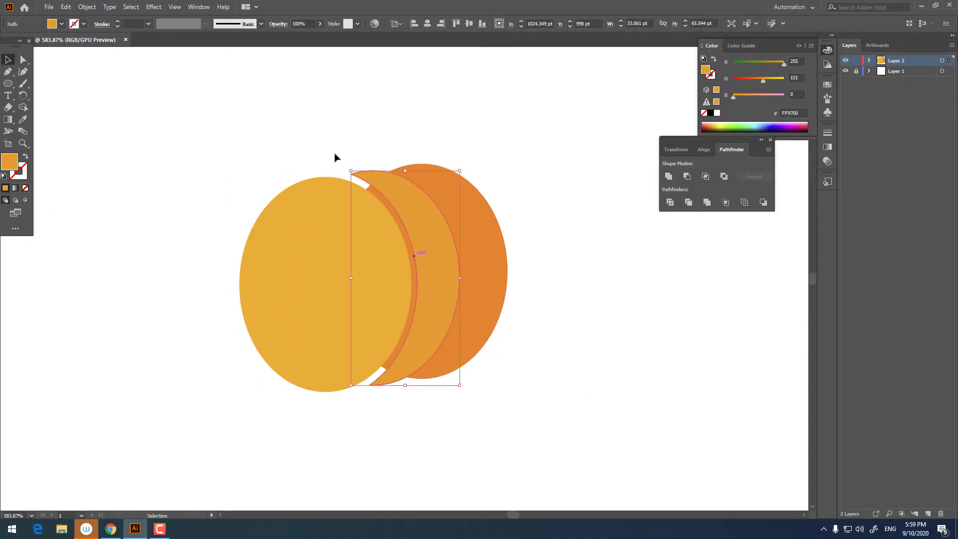
Paste an enlarged copy of the middle crescent in front and select it with the rear ellipse.
click(66, 7)
click(102, 55)
click(66, 7)
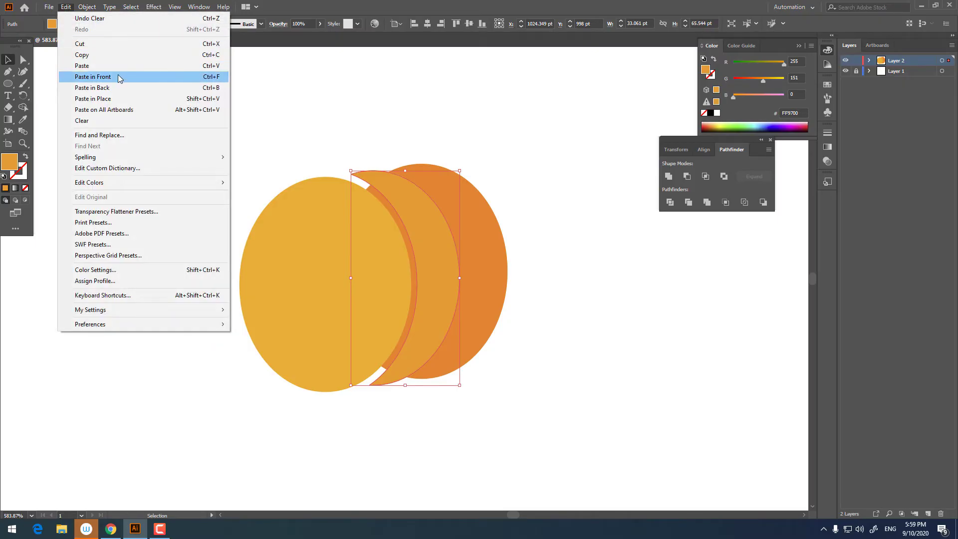
click(119, 78)
drag(459, 385, 471, 398)
shift+click(488, 293)
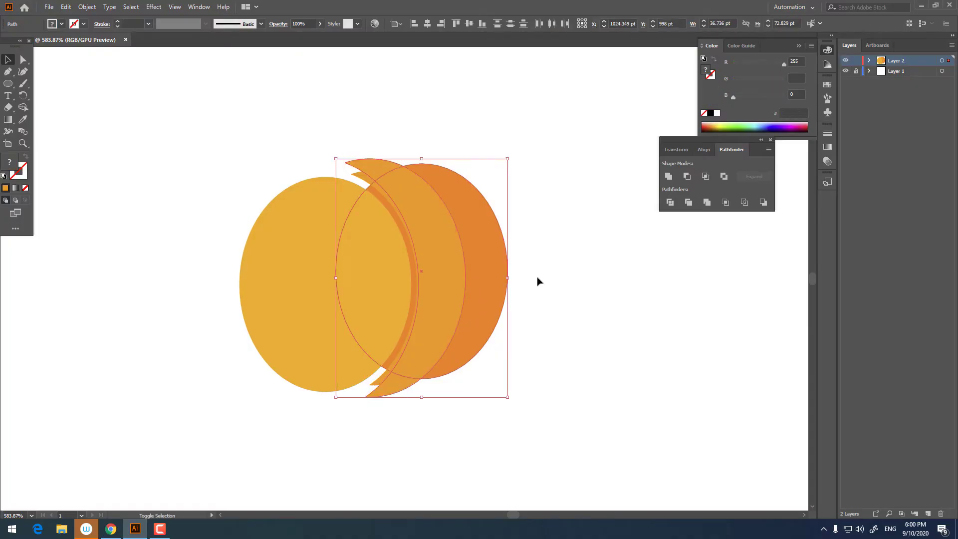
Divide and ungroup the shapes, deleting the band, both spikes and the lens piece.
click(670, 202)
right_click(487, 278)
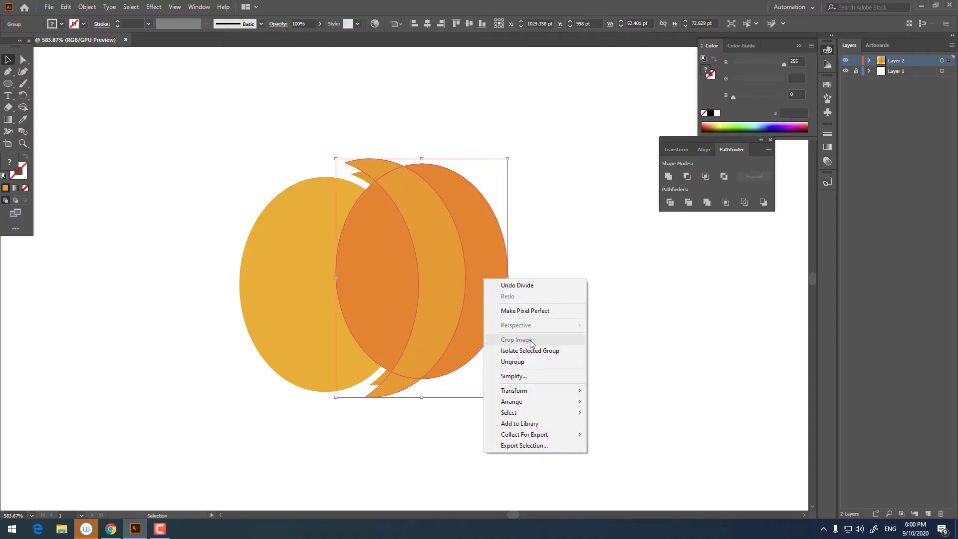
click(542, 363)
click(429, 274)
key(Delete)
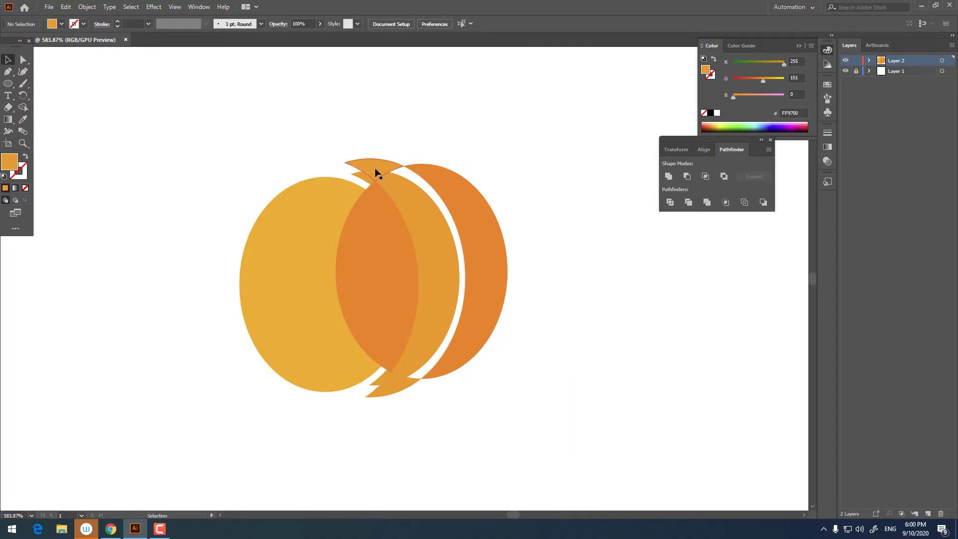
click(371, 166)
key(Delete)
click(378, 398)
key(Delete)
click(380, 314)
key(Delete)
Send the right crescent behind the others and zoom out to view all shapes.
click(484, 305)
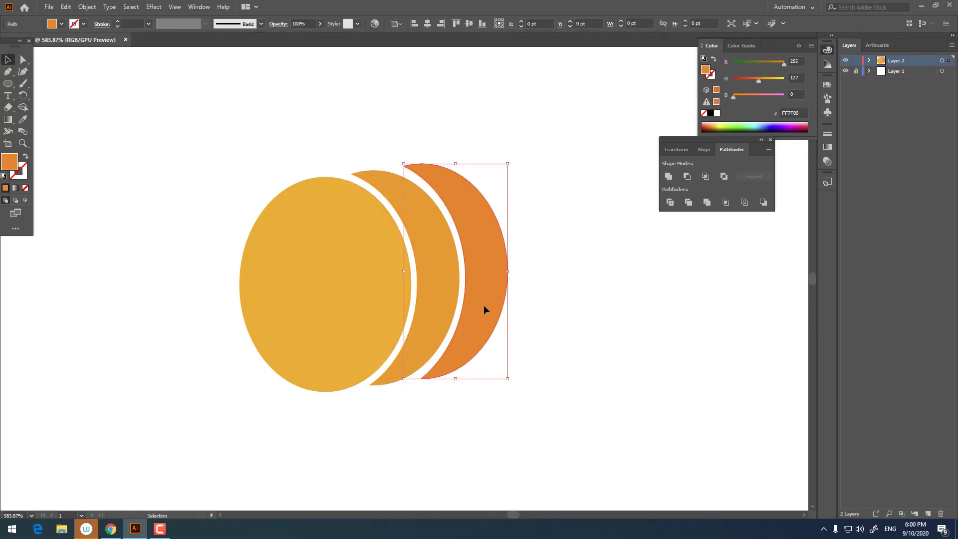
right_click(483, 306)
click(618, 329)
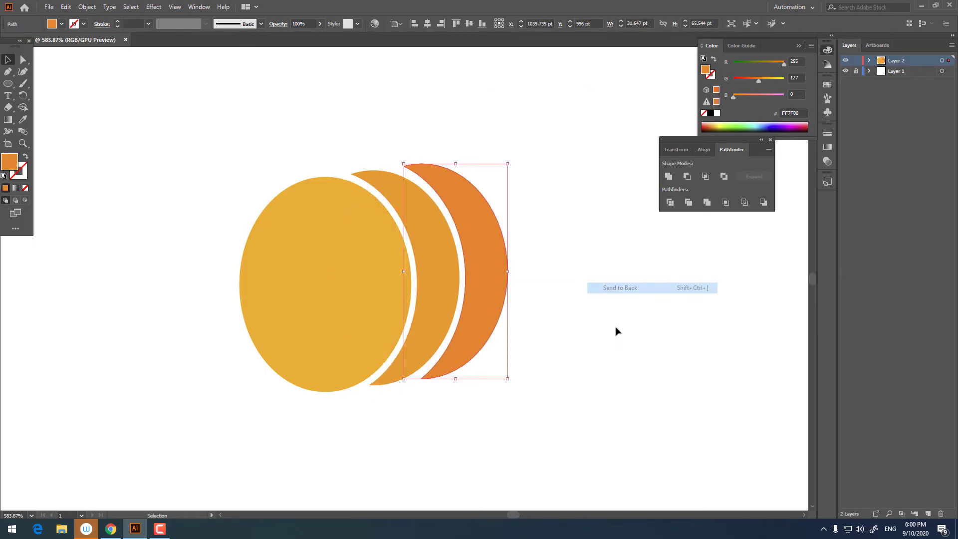
key(z)
alt+click(497, 343)
drag(497, 343, 491, 326)
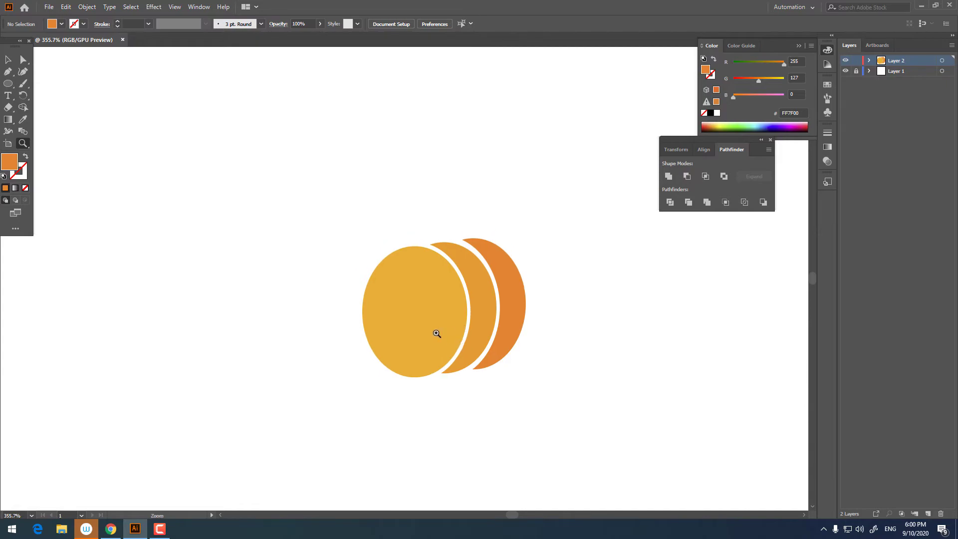
scroll(437, 331, up, 1)
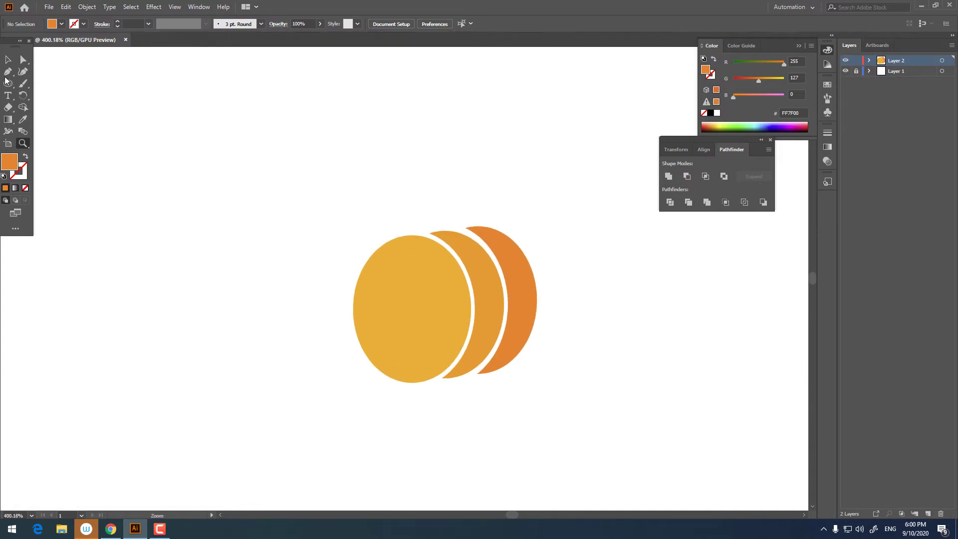
Group the two right crescents and place a copy to the left of the pumpkin.
click(492, 313)
right_click(541, 305)
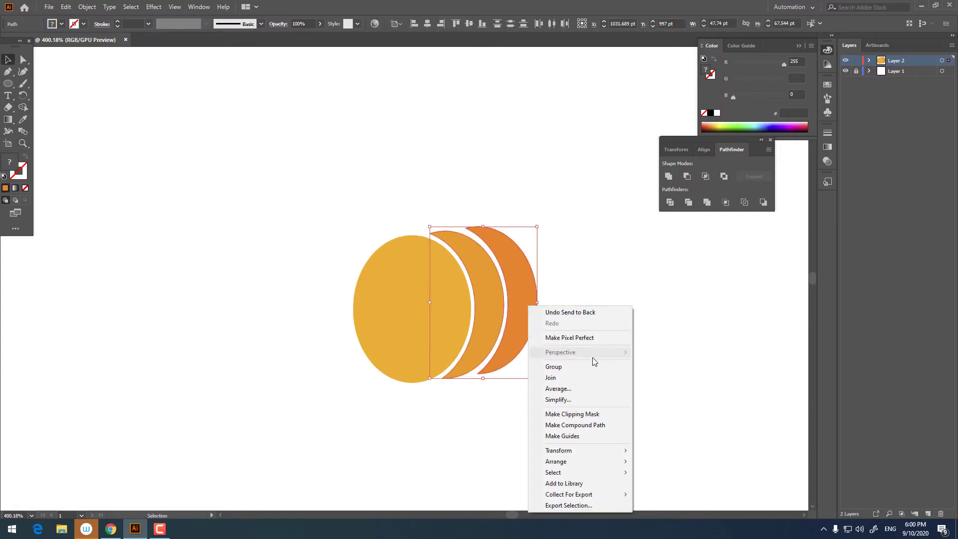
key(alt)
drag(527, 331, 340, 334)
Reflect the copy vertically and butt it against the centre ellipse.
right_click(339, 314)
mouse_move(370, 427)
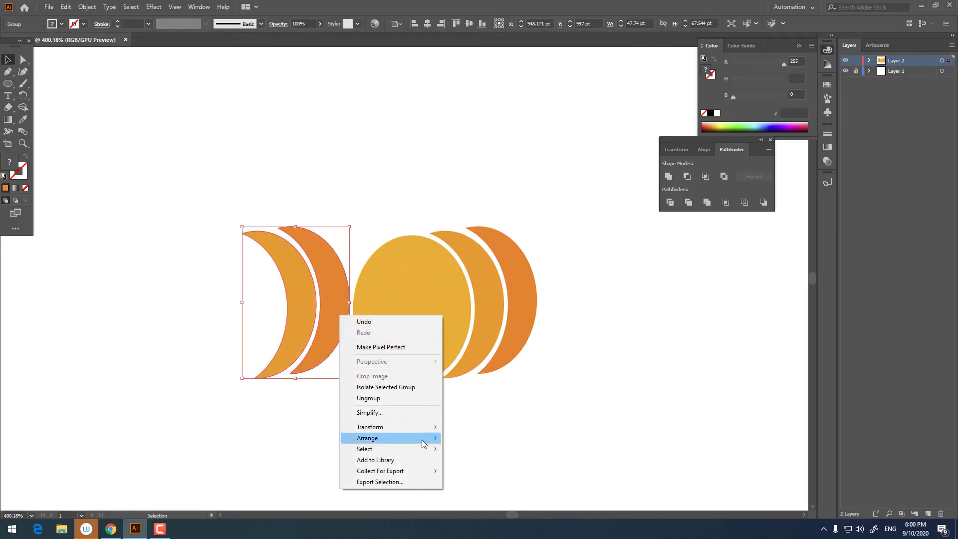
click(516, 464)
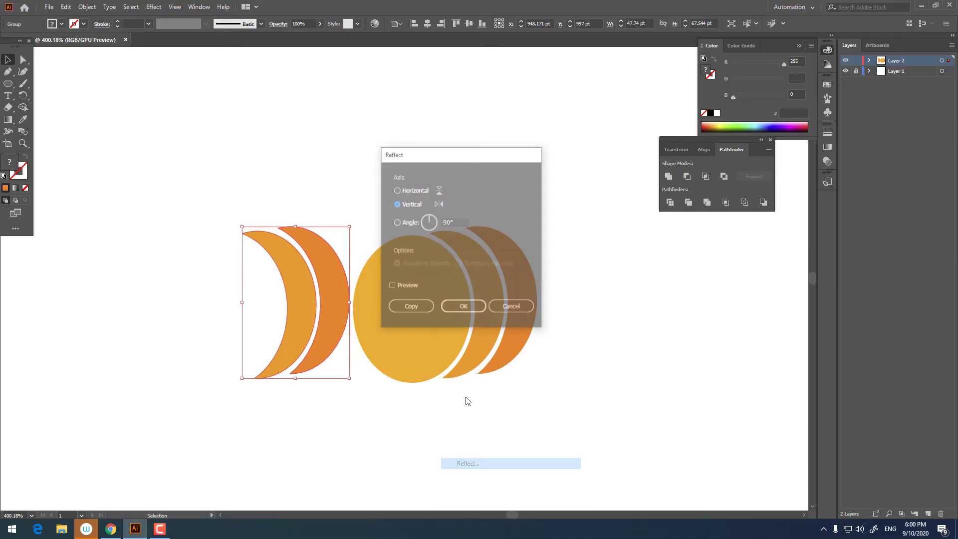
click(449, 309)
click(645, 428)
drag(303, 347, 341, 352)
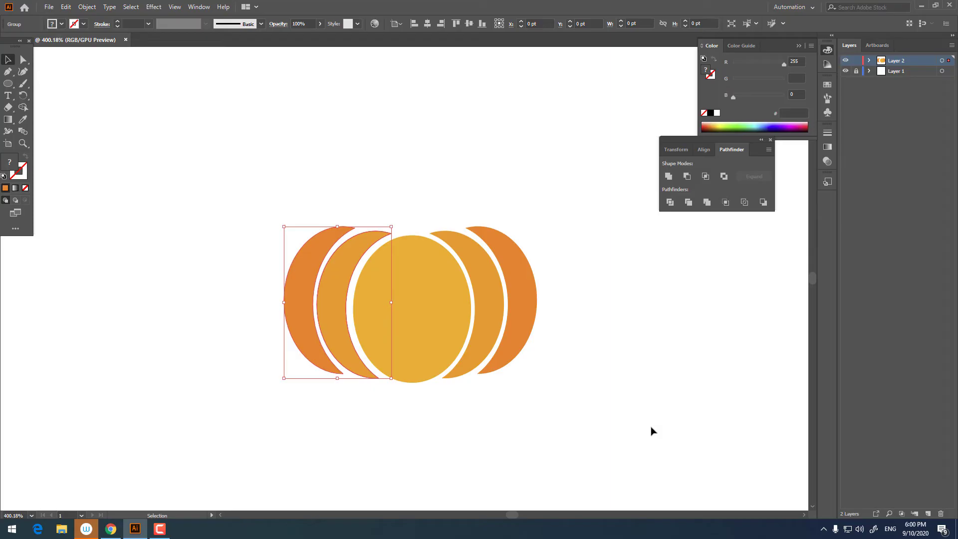
Select all pumpkin pieces and group them.
key(ctrl+a)
right_click(527, 329)
click(553, 402)
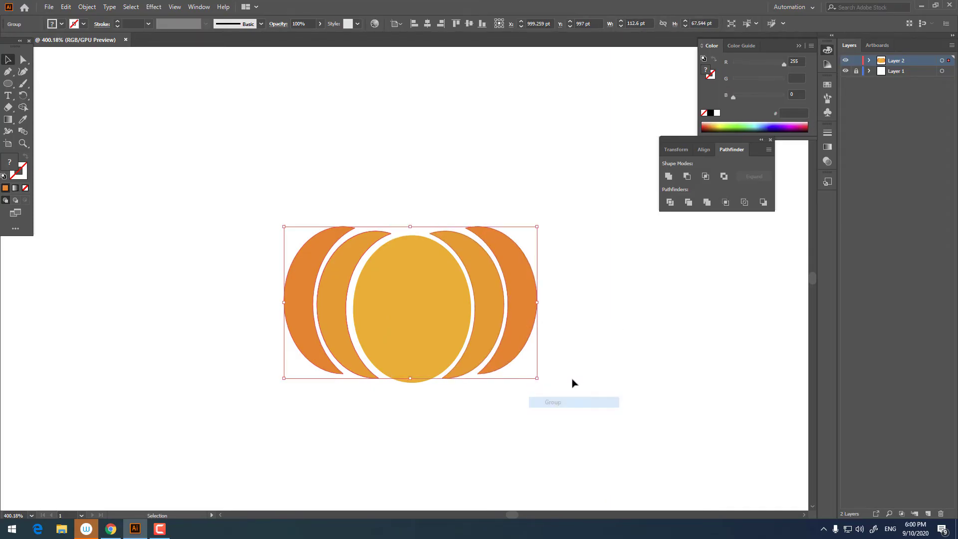
click(433, 53)
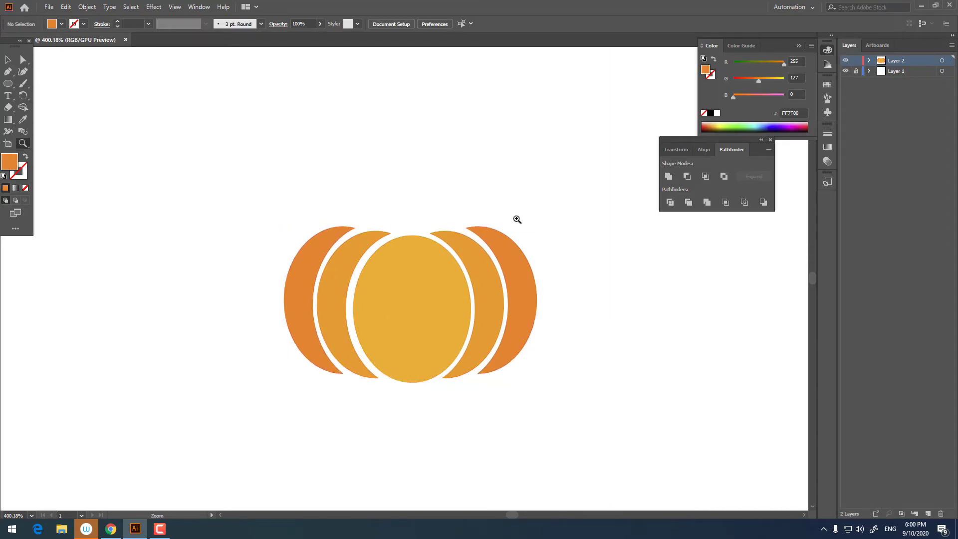
mouse_move(515, 216)
mouse_down()
mouse_move(428, 249)
mouse_move(447, 320)
mouse_move(478, 295)
mouse_move(459, 283)
mouse_up()
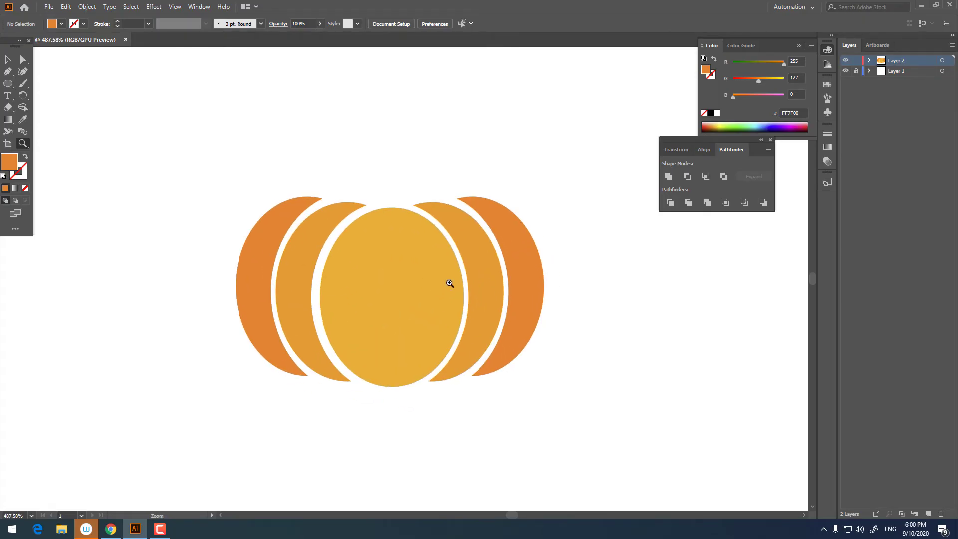
drag(522, 295, 558, 291)
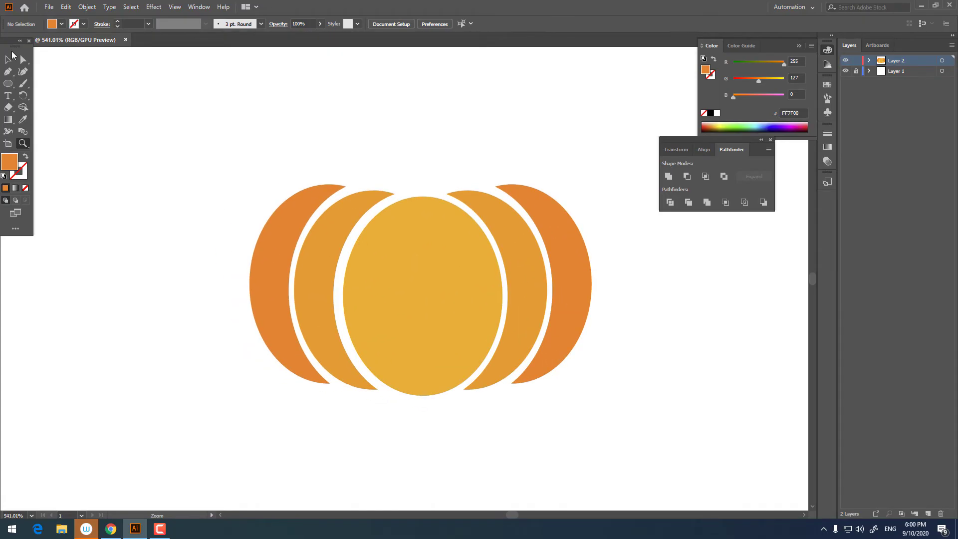
key(ctrl+a)
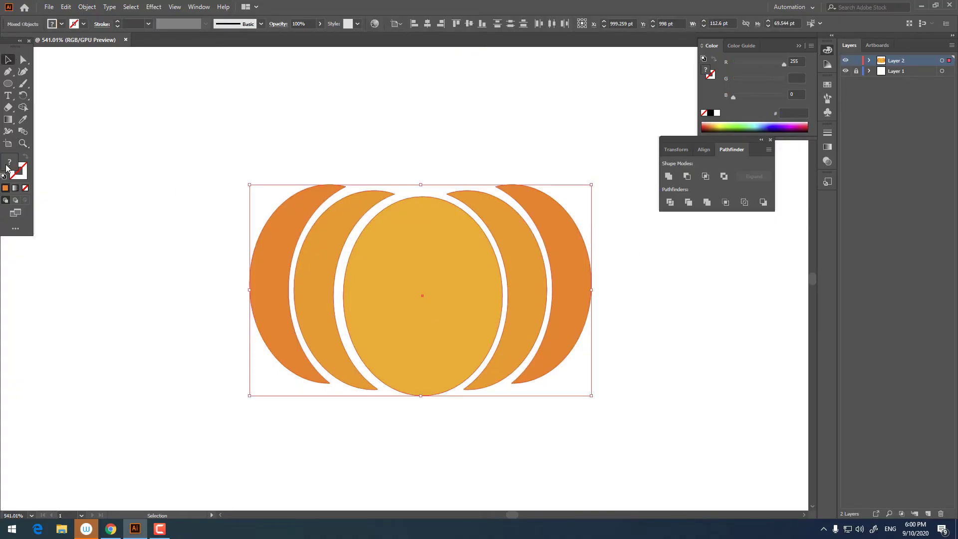
Set the pumpkin segments' fill to soft orange FC884F.
double_click(14, 170)
drag(464, 303, 462, 296)
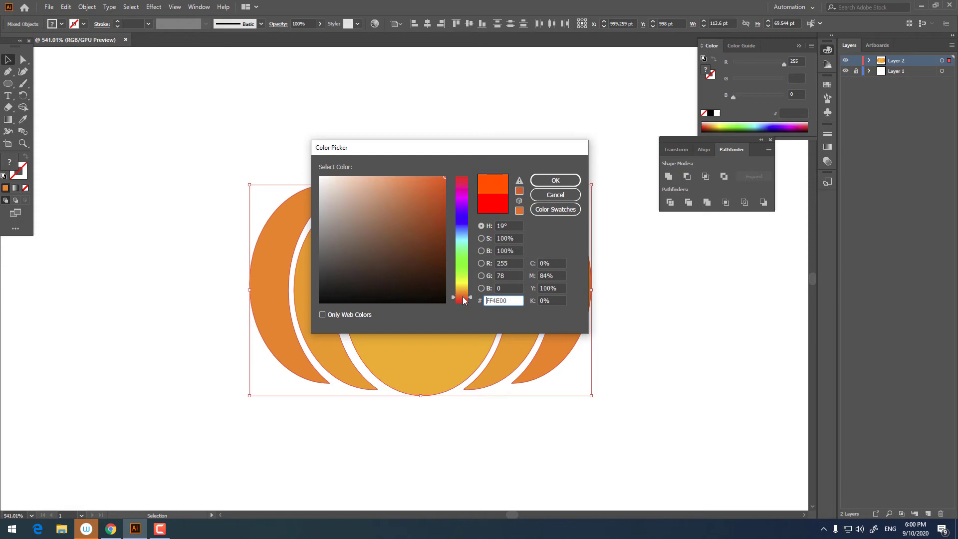
drag(392, 182, 402, 180)
click(555, 179)
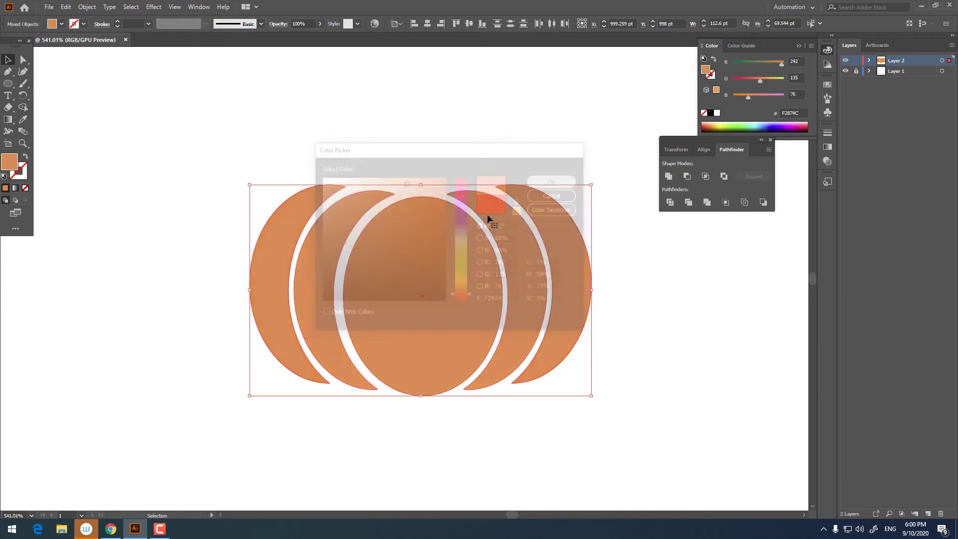
key(z)
drag(487, 214, 338, 210)
double_click(10, 169)
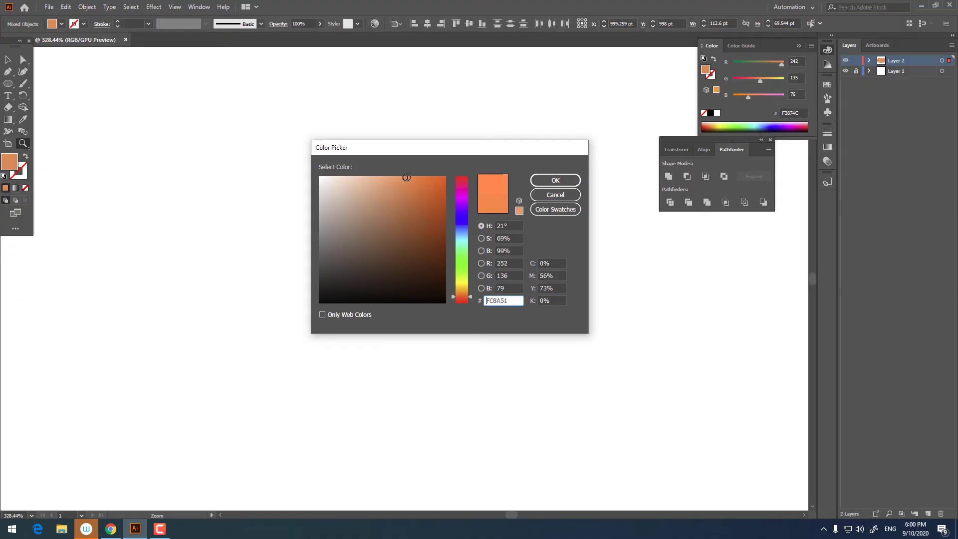
click(574, 180)
Deselect and zoom to frame the top of the pumpkin for the stem.
drag(567, 197, 589, 281)
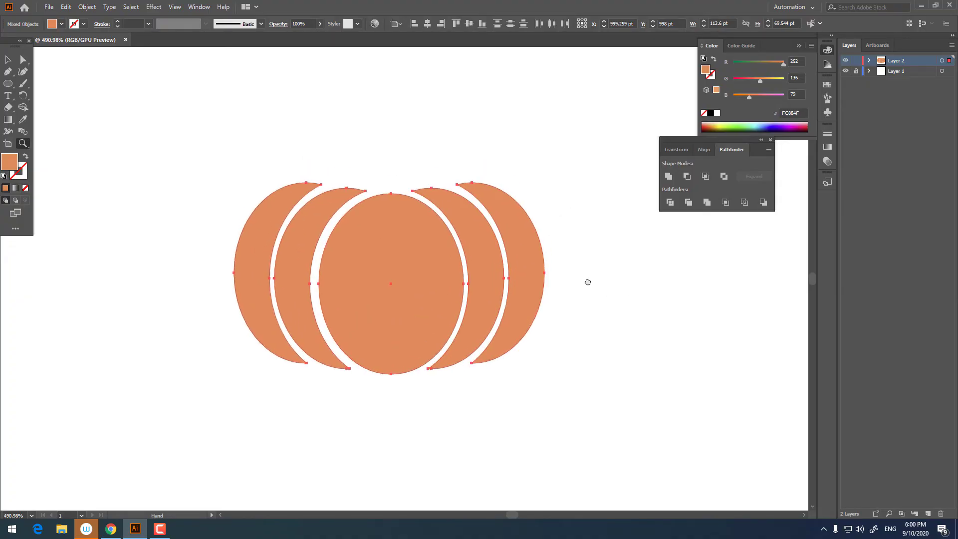
click(11, 58)
click(233, 113)
key(z)
alt+click(409, 227)
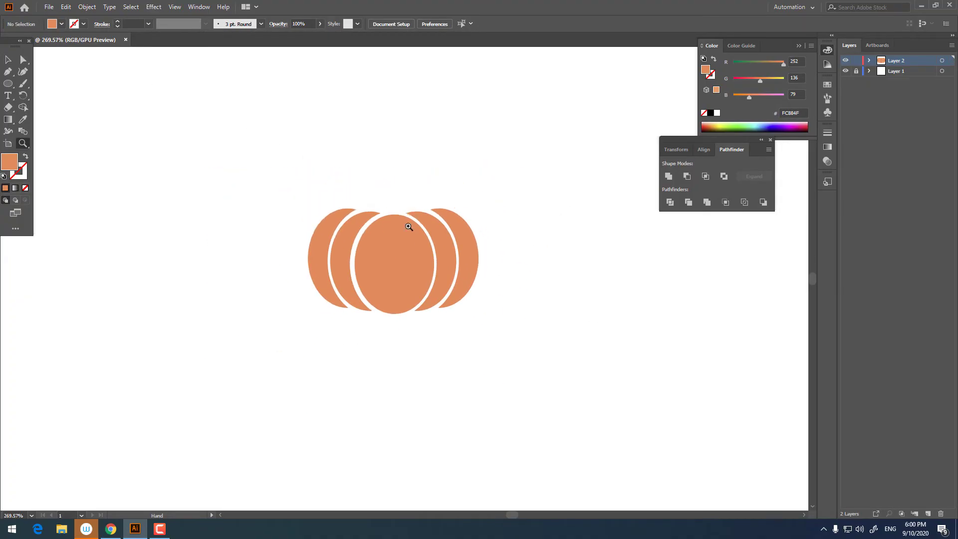
mouse_move(415, 213)
mouse_down()
mouse_move(473, 245)
mouse_move(440, 205)
mouse_up()
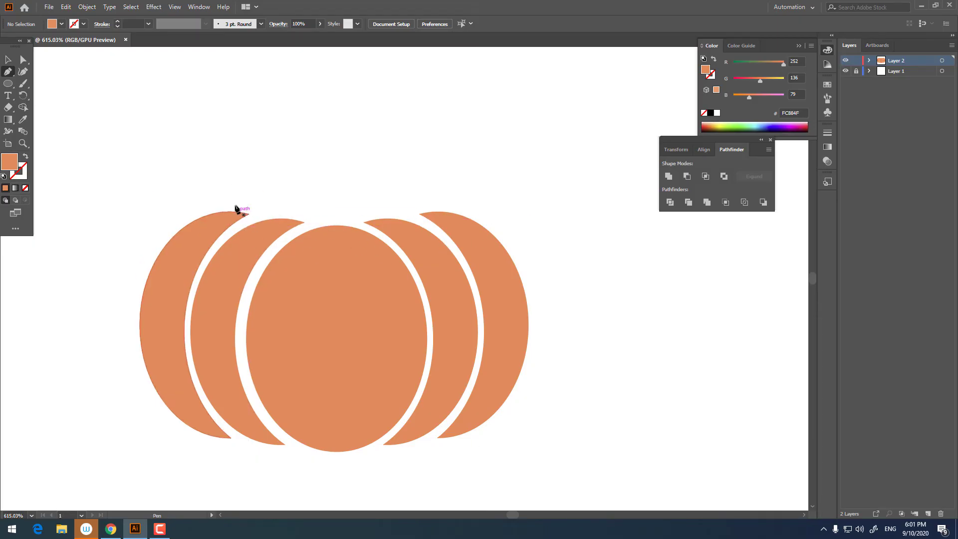
Draw a closed curling stem path filled 636347 above the pumpkin's middle segment.
scroll(287, 215, up, 5)
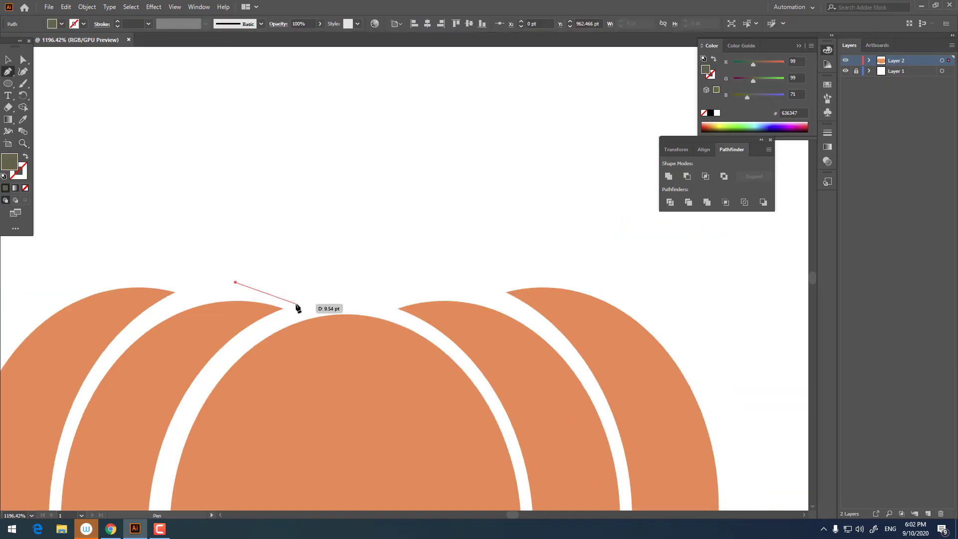
mouse_move(292, 305)
mouse_down()
mouse_move(384, 306)
mouse_move(429, 325)
mouse_up()
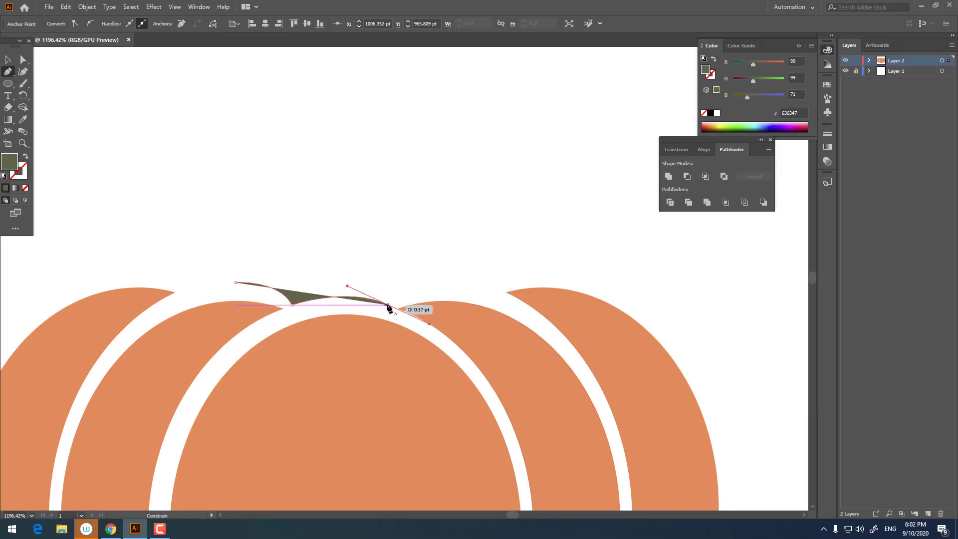
mouse_move(388, 306)
mouse_down()
mouse_move(460, 294)
mouse_move(484, 307)
mouse_up()
mouse_move(388, 304)
mouse_down()
mouse_move(452, 284)
mouse_move(480, 295)
mouse_move(354, 241)
mouse_move(352, 227)
mouse_move(370, 218)
mouse_move(380, 139)
mouse_up()
key(ctrl+z)
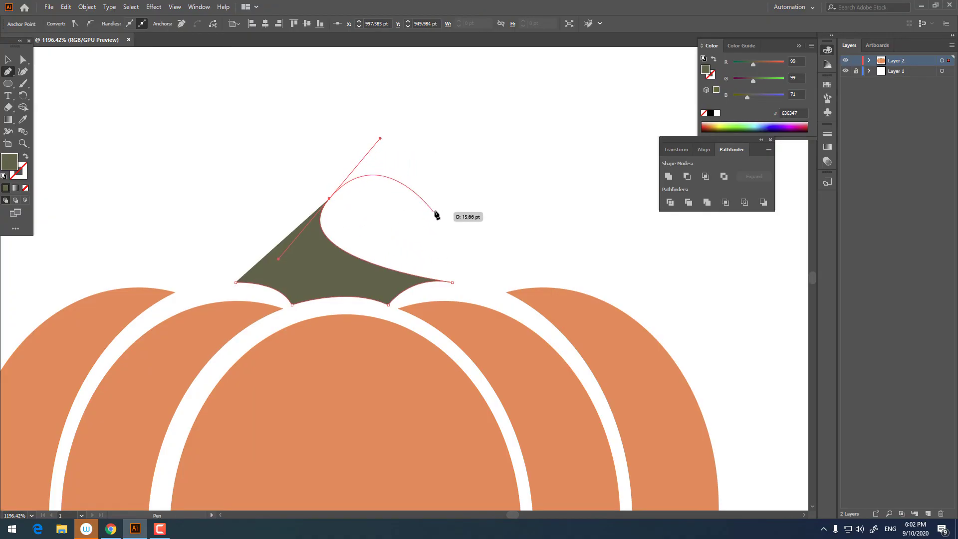
click(447, 165)
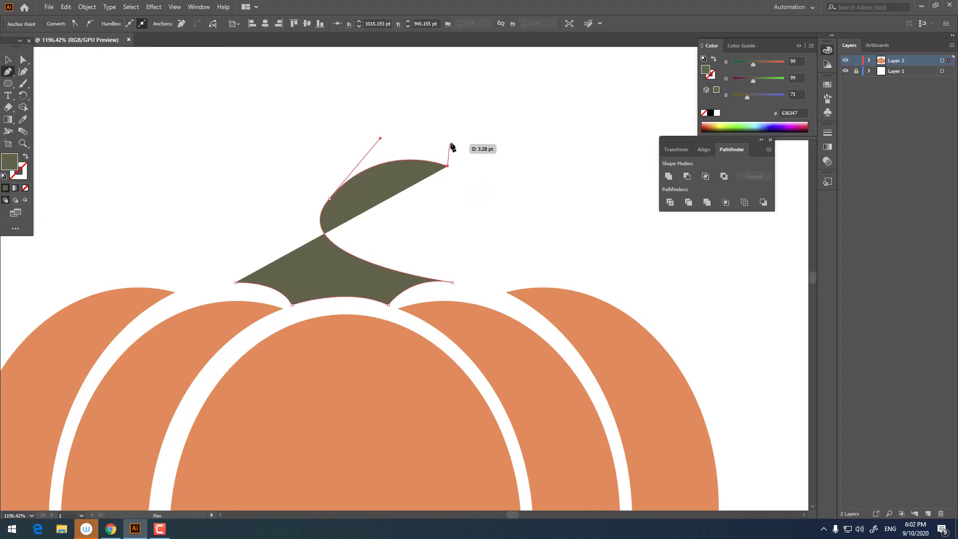
click(452, 139)
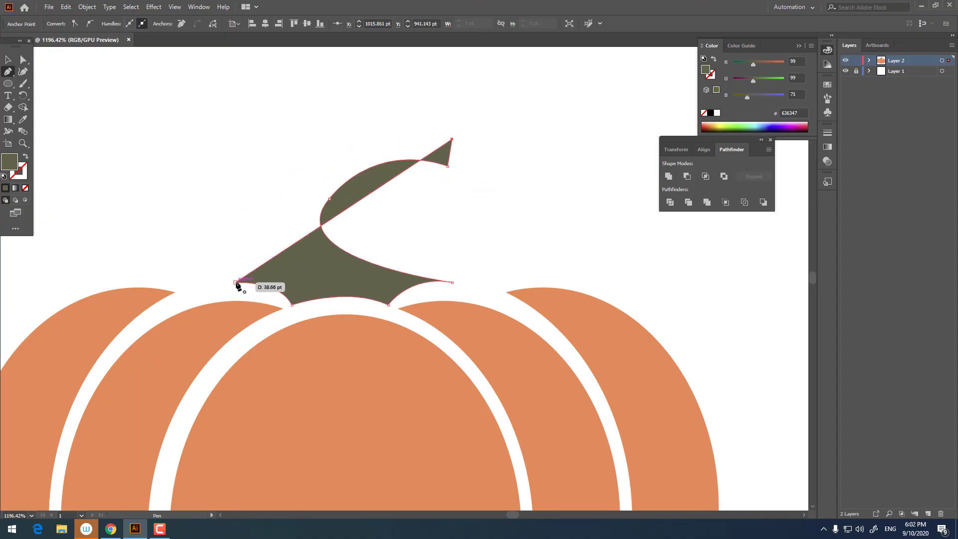
drag(237, 282, 250, 447)
key(z)
drag(257, 270, 44, 266)
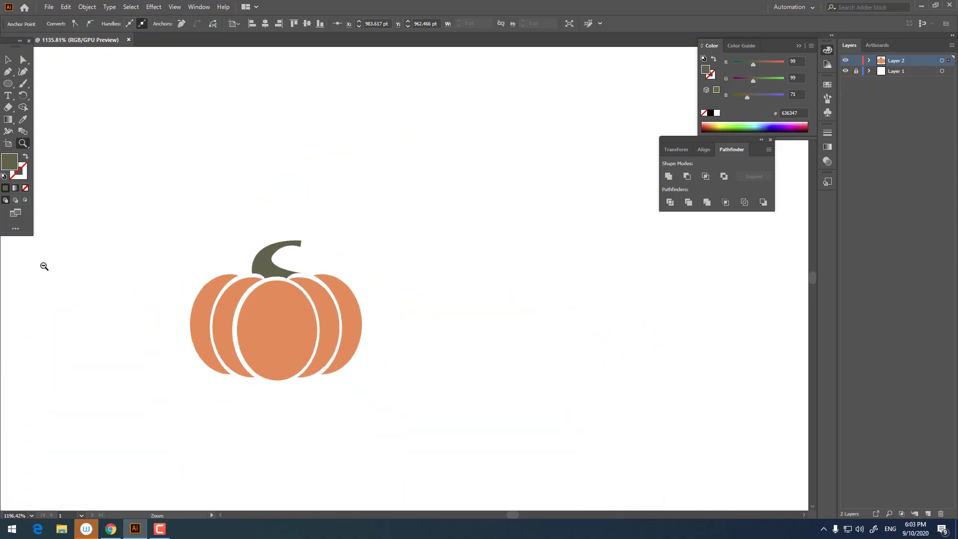
drag(276, 259, 319, 260)
key(shift+grave)
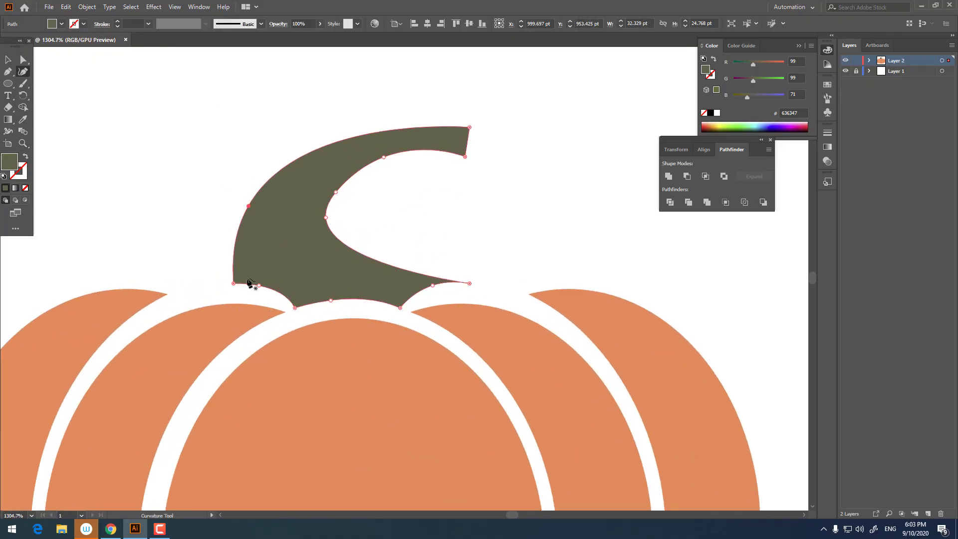
Reshape the stem's base corners and add points to round its inner curl.
drag(234, 283, 228, 288)
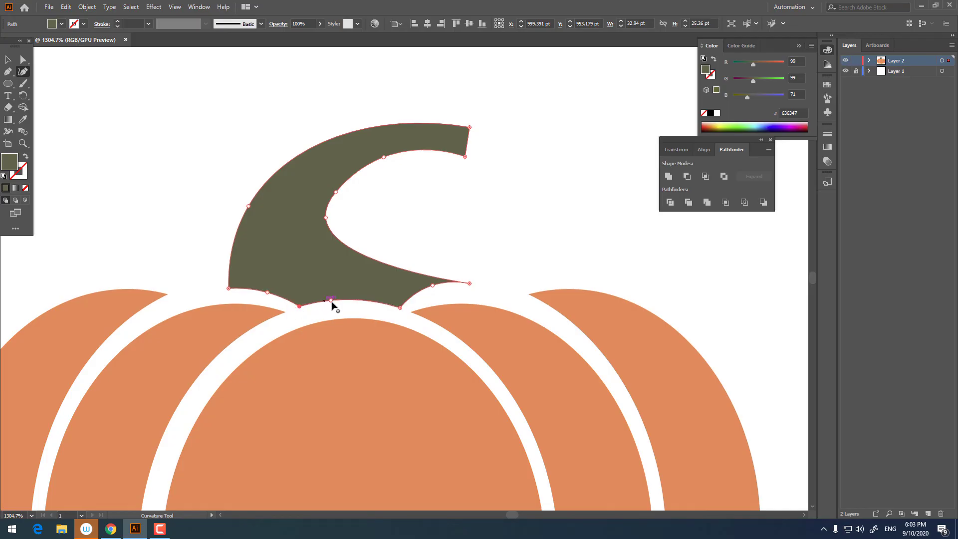
click(344, 297)
mouse_move(470, 283)
mouse_down()
mouse_move(503, 288)
mouse_move(455, 267)
mouse_up()
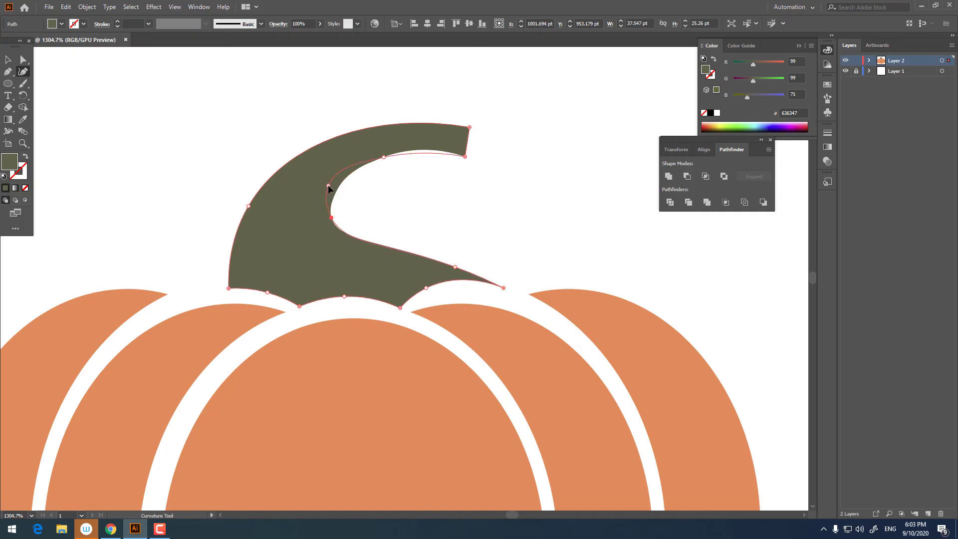
click(328, 186)
click(381, 151)
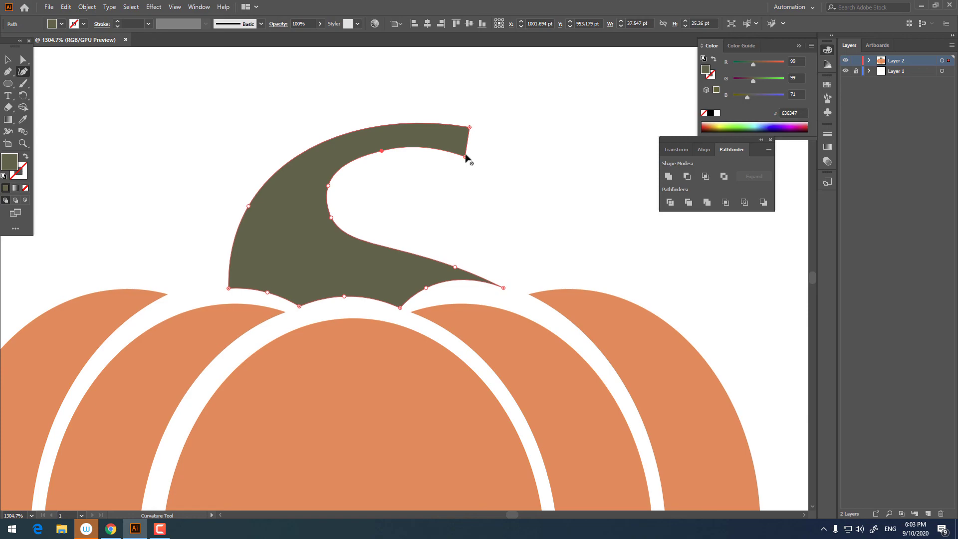
Refine the curl near the tip and widen the lower-left base to hug the pumpkin.
key(z)
mouse_move(434, 235)
mouse_down()
mouse_move(430, 296)
mouse_move(406, 234)
mouse_up()
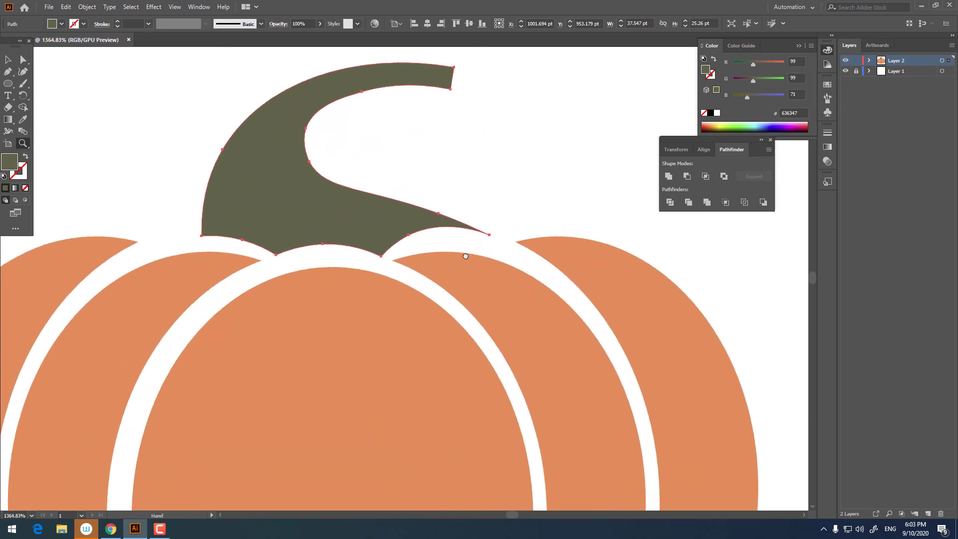
click(481, 237)
drag(401, 229, 410, 230)
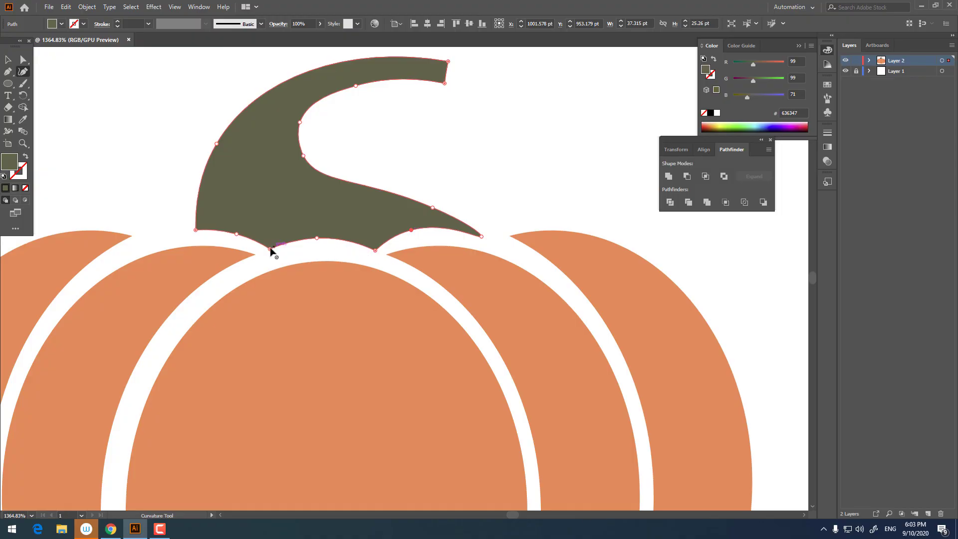
drag(269, 248, 273, 247)
drag(195, 231, 187, 232)
scroll(210, 197, down, 5)
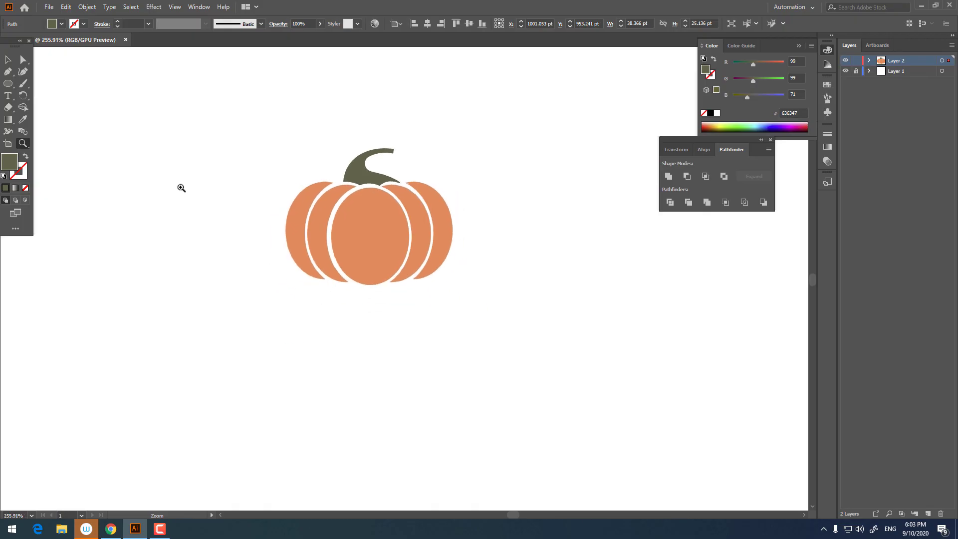
Deselect the stem and zoom out until the whole pumpkin and stem fit in view.
scroll(181, 188, up, 2)
key(ctrl+shift+a)
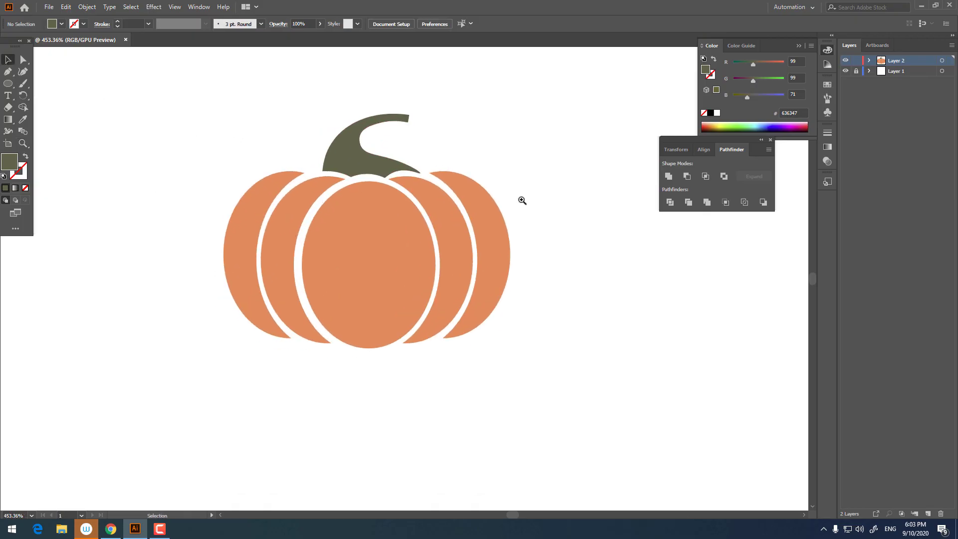
scroll(519, 199, down, 3)
scroll(394, 262, up, 2)
scroll(363, 293, up, 1)
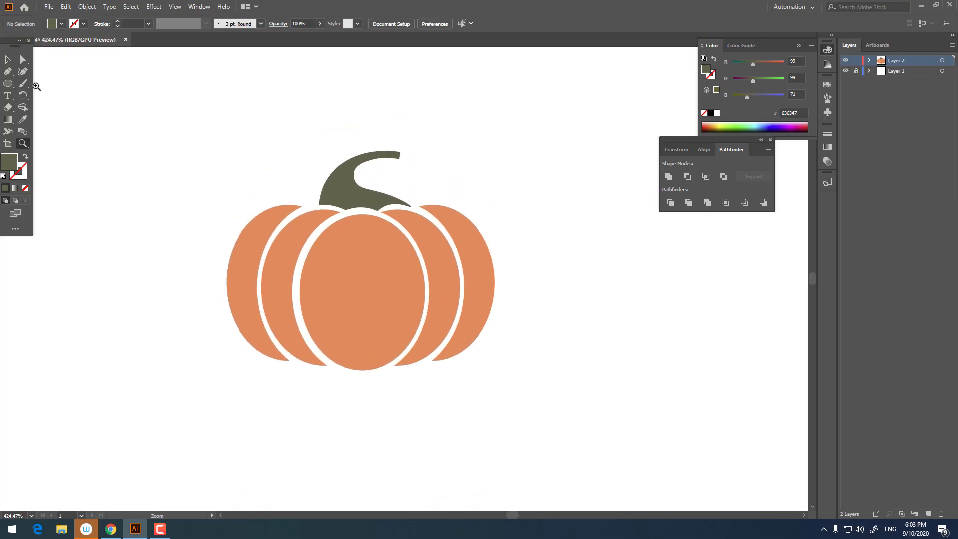
click(12, 60)
drag(503, 385, 85, 124)
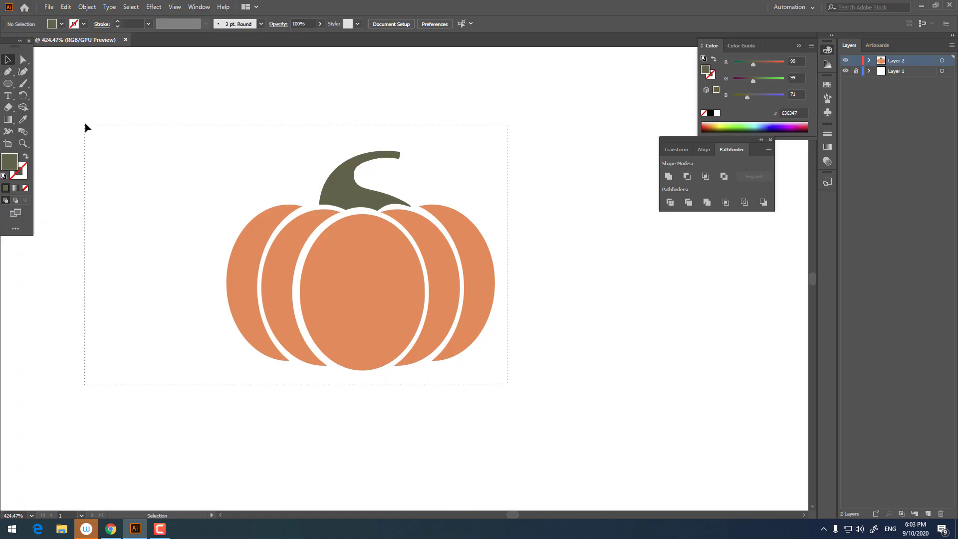
click(556, 244)
key(z)
scroll(428, 189, up, 1)
scroll(450, 199, up, 1)
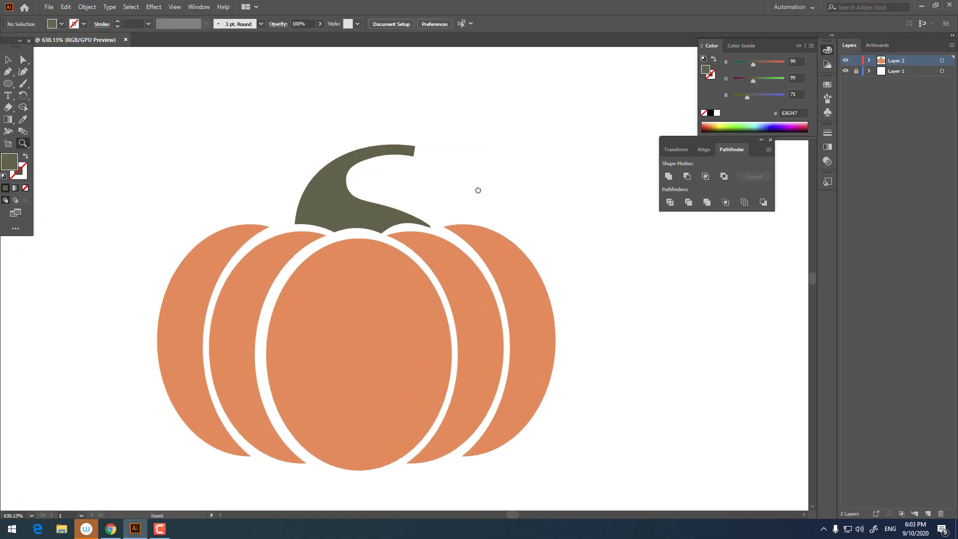
Group the stem and five pumpkin segments into one 112.6 × 92.099 pt group, then deselect.
key(v)
drag(656, 417, 33, 71)
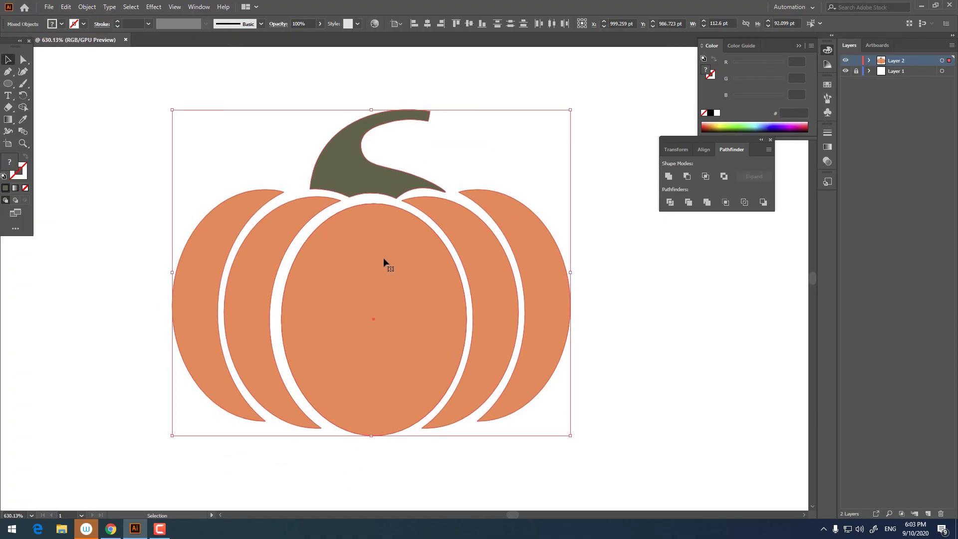
right_click(384, 259)
click(428, 335)
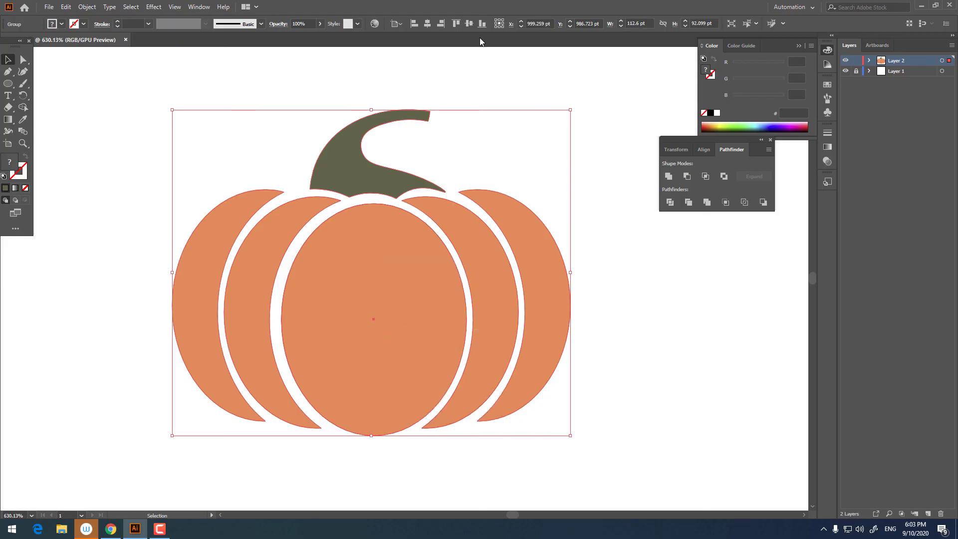
click(427, 23)
click(586, 257)
drag(585, 256, 625, 286)
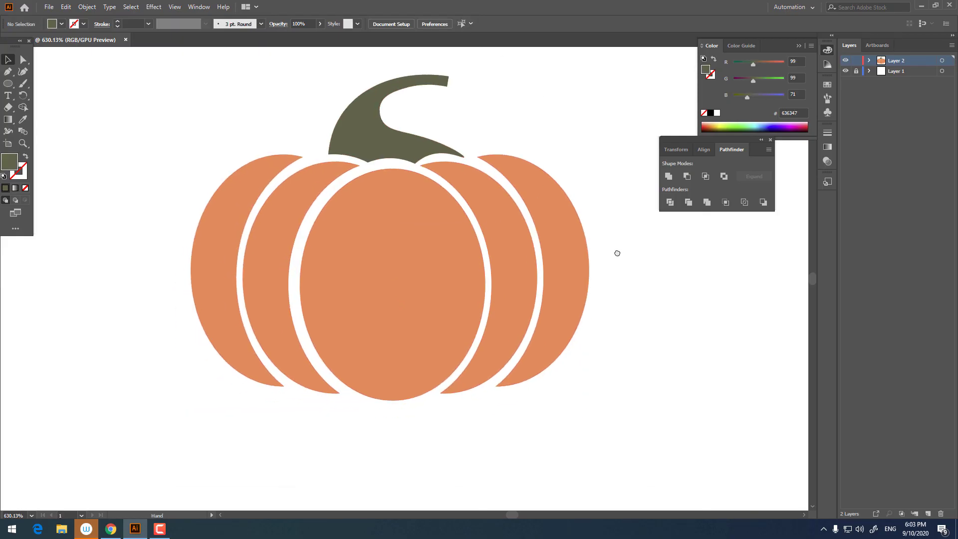